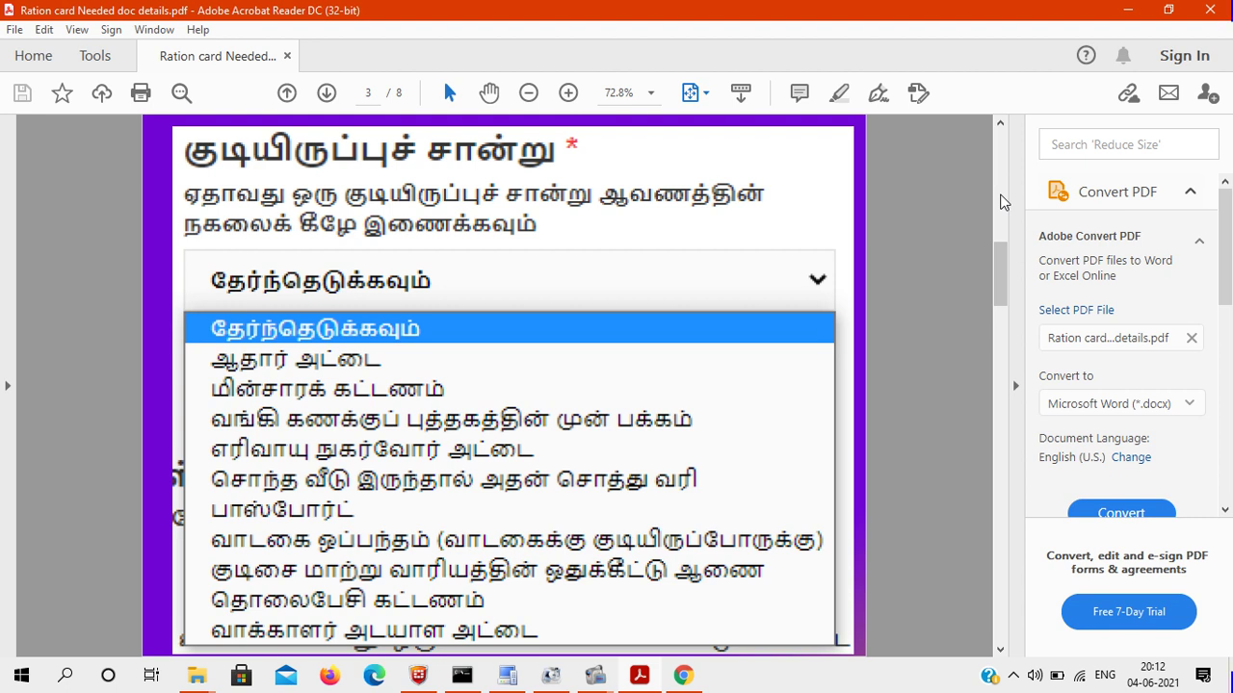
- Read through the remaining pages of the ration card PDF, covering residence proof, gas connection details and the channel links
scroll(1002, 201, "down", 3)
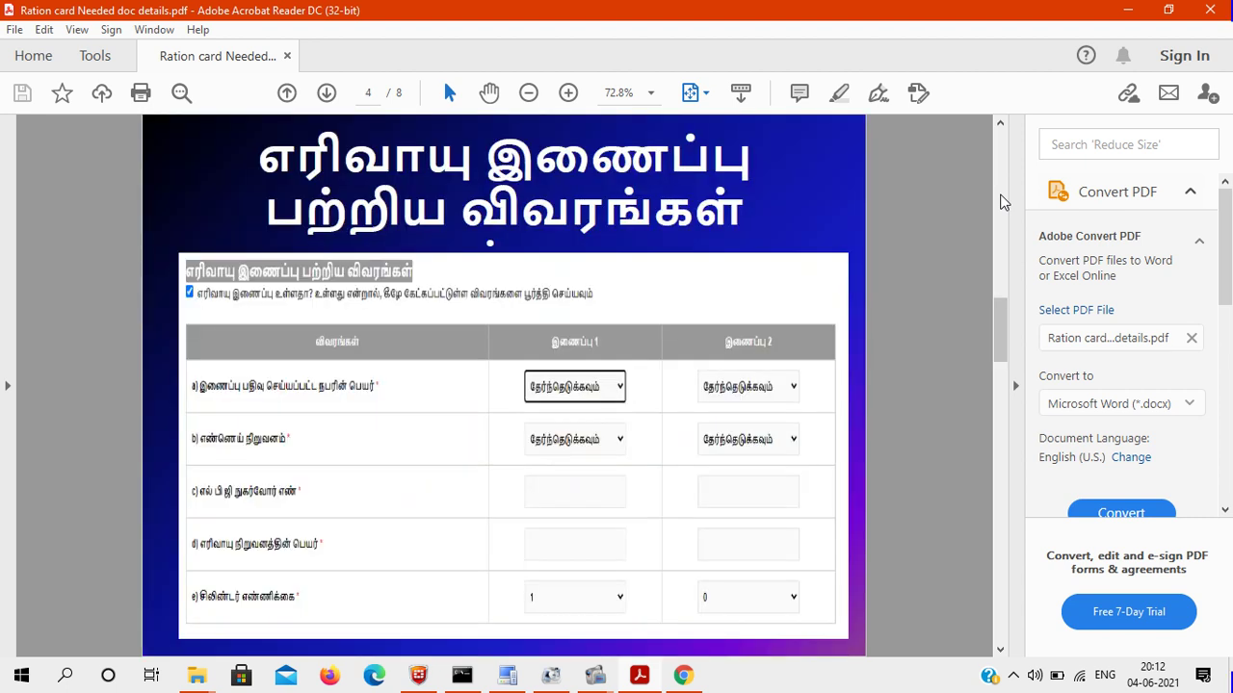
left_click(188, 291)
scroll(454, 280, "down", 2)
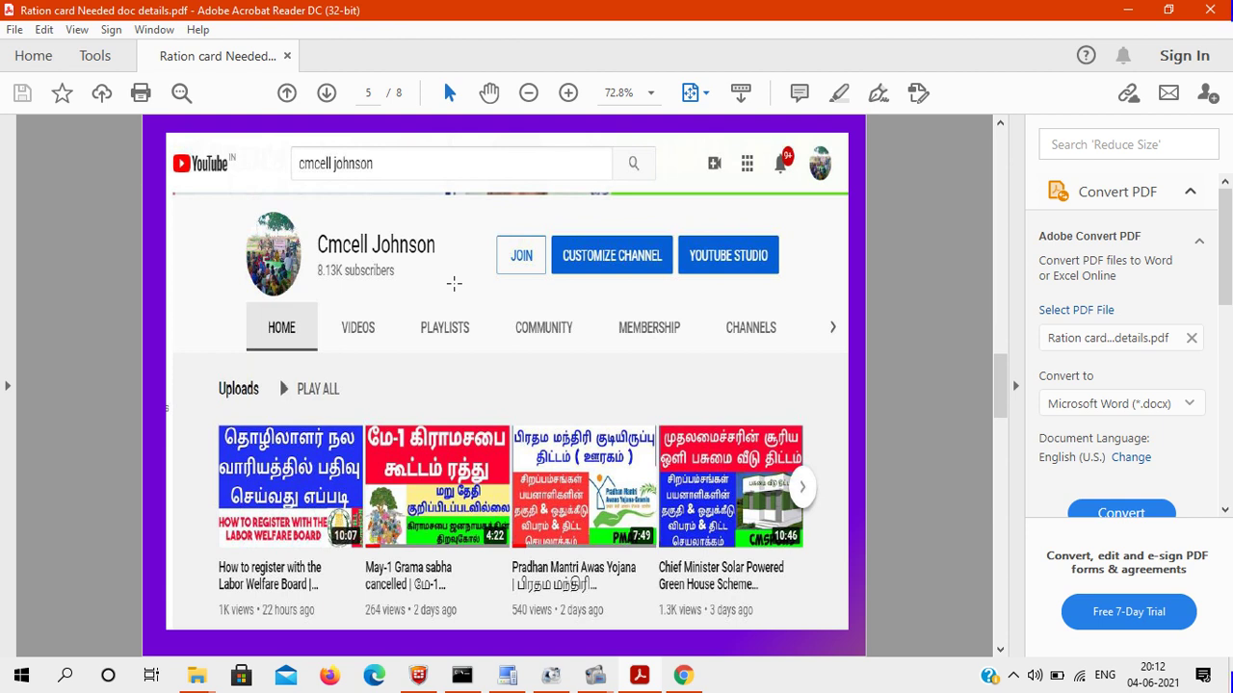
scroll(454, 283, "down", 2)
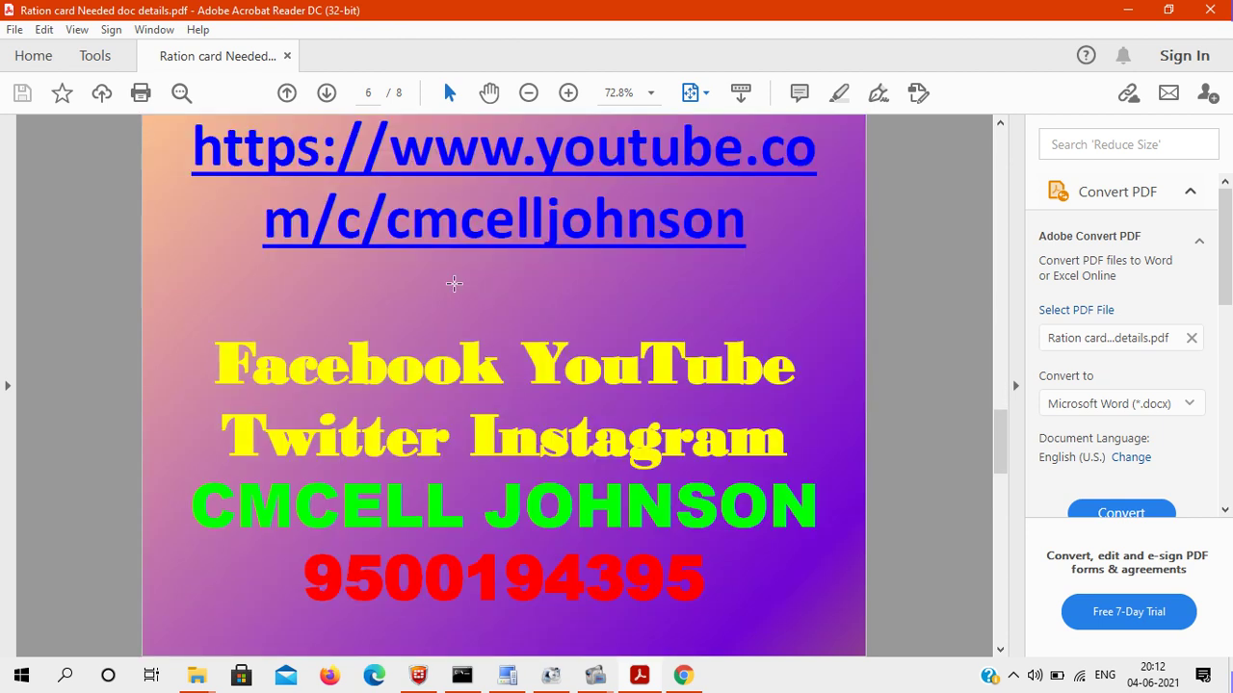
- Switch to Chrome and open the new smart card application form on the tnpds.gov.in site
left_click(691, 680)
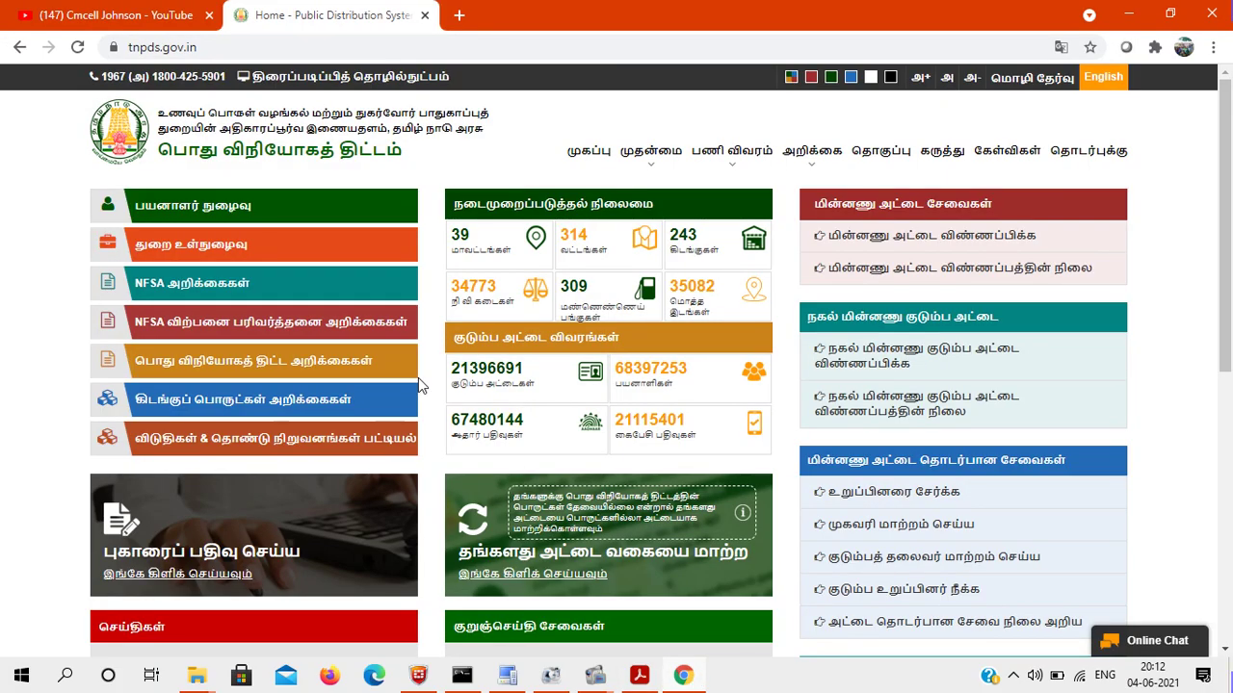
left_click(890, 247)
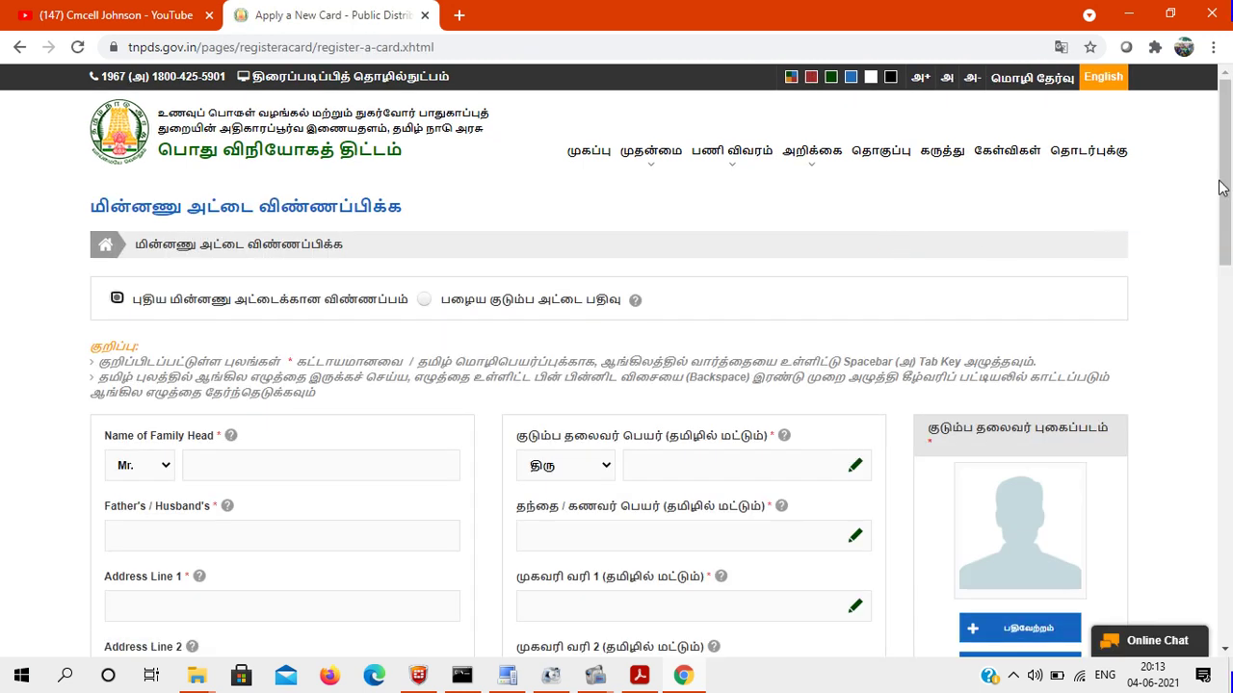
- Examine the family head name fields in English and Tamil, including the letter groups on the Tamil Key Board
left_click_drag(1231, 166, 1231, 227)
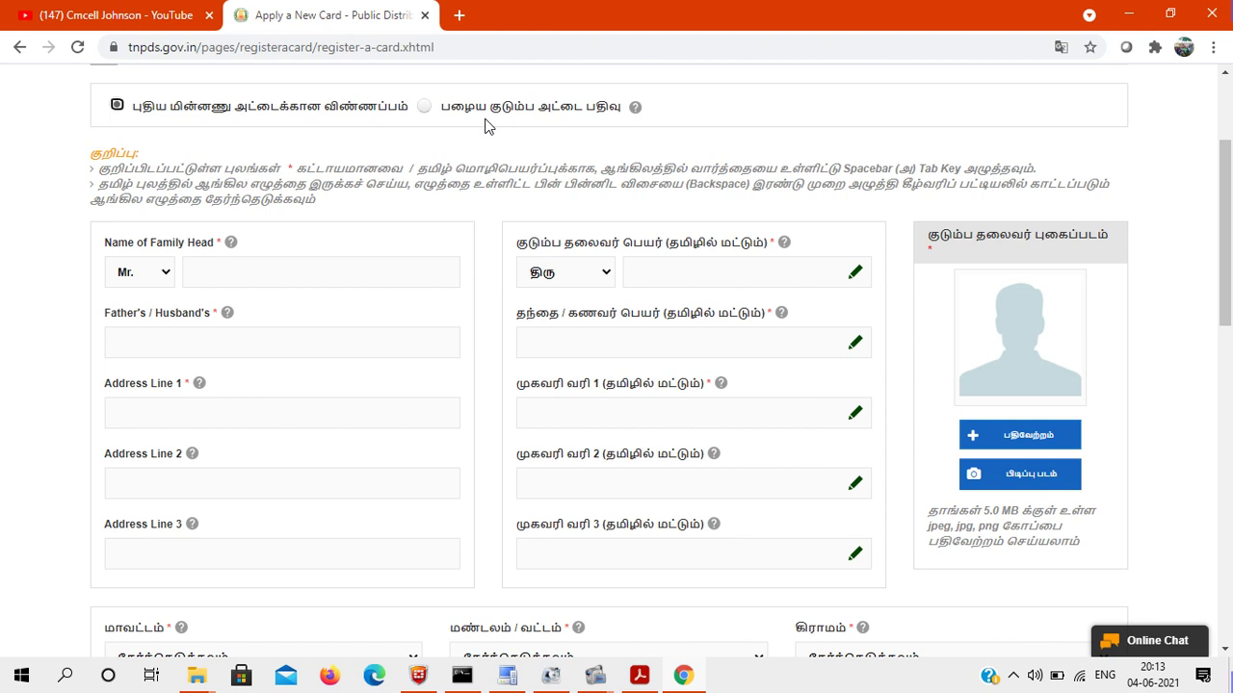
left_click(237, 277)
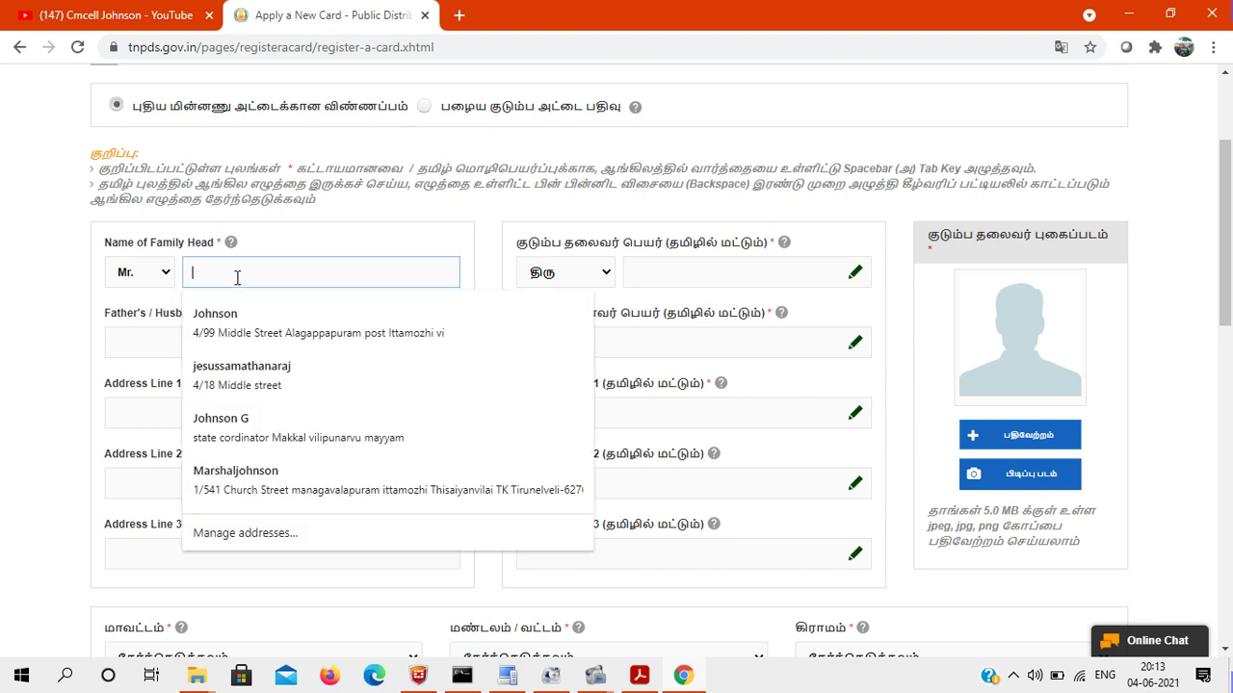
left_click(384, 229)
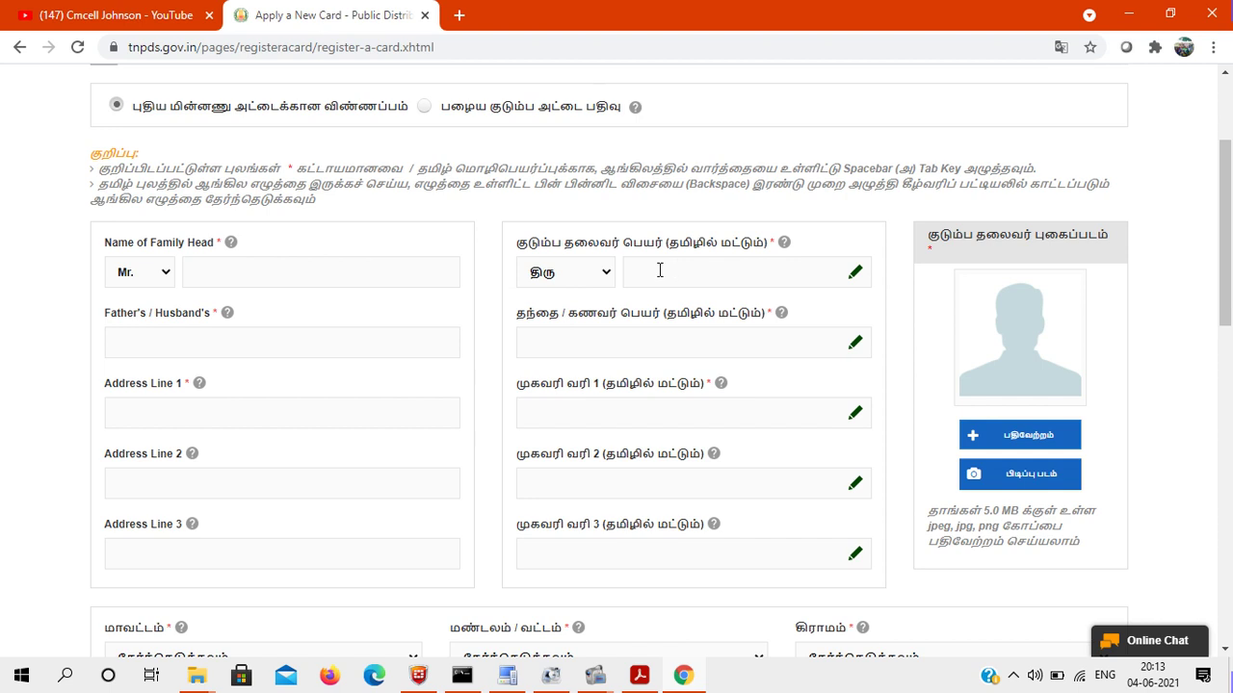
left_click(856, 274)
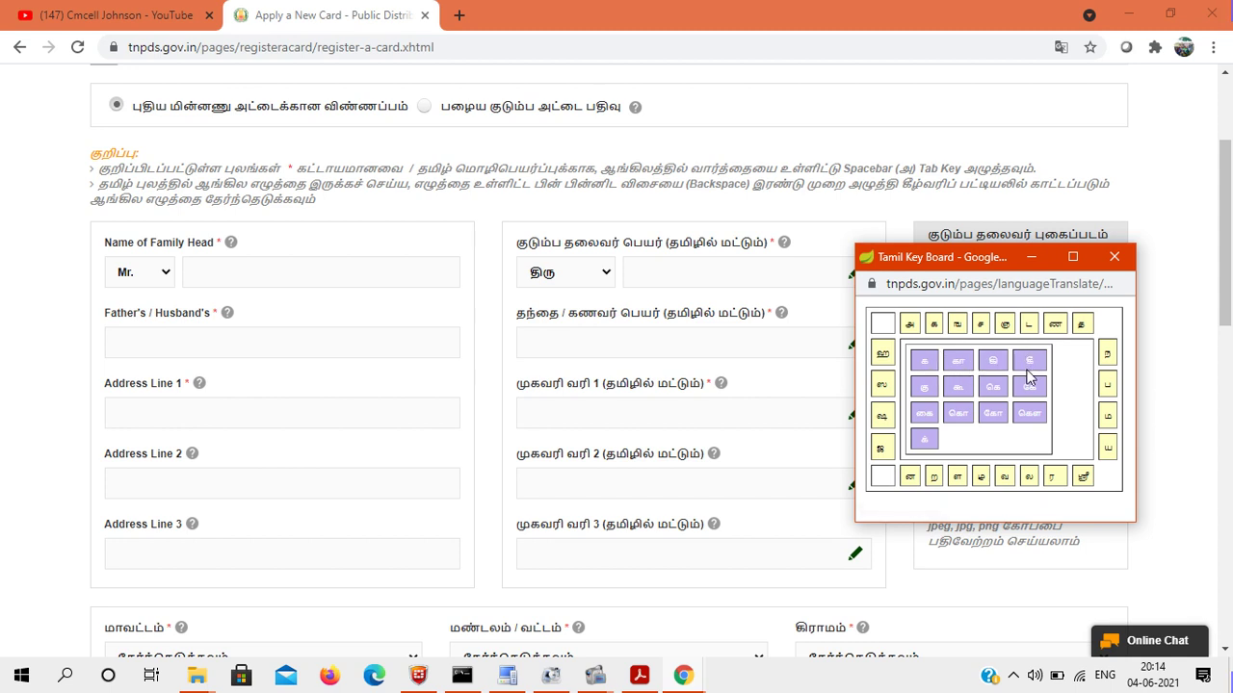
mouse_move(980, 324)
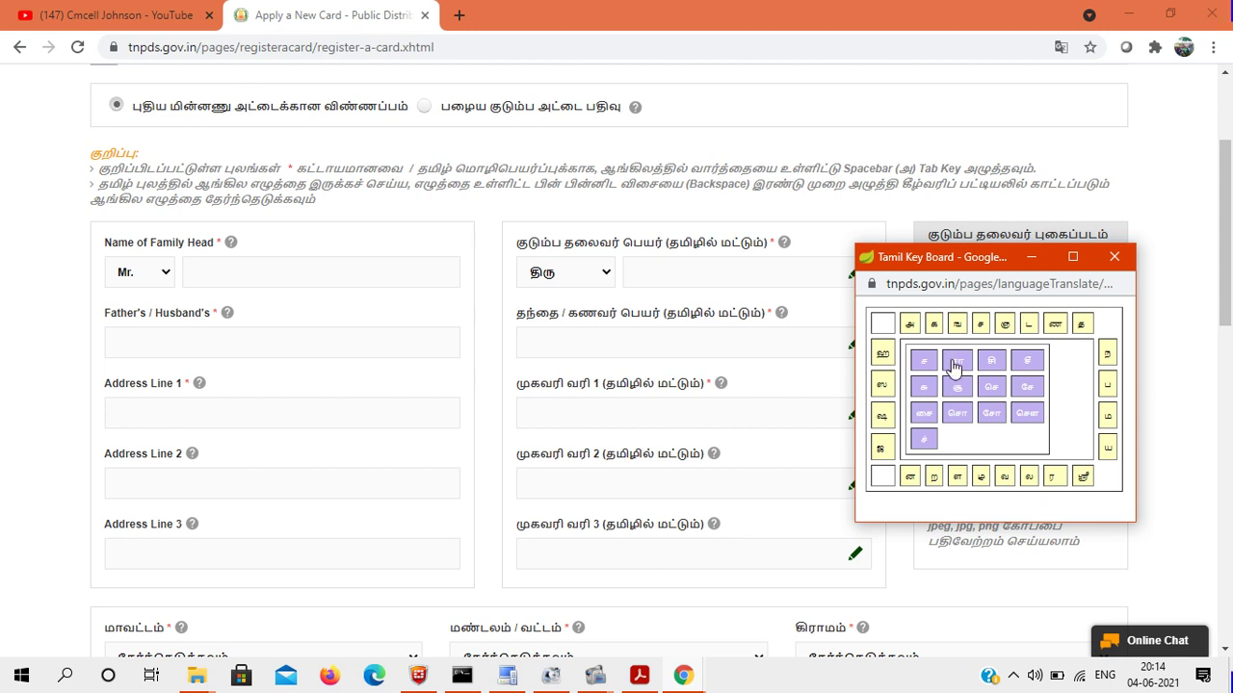
mouse_move(1005, 476)
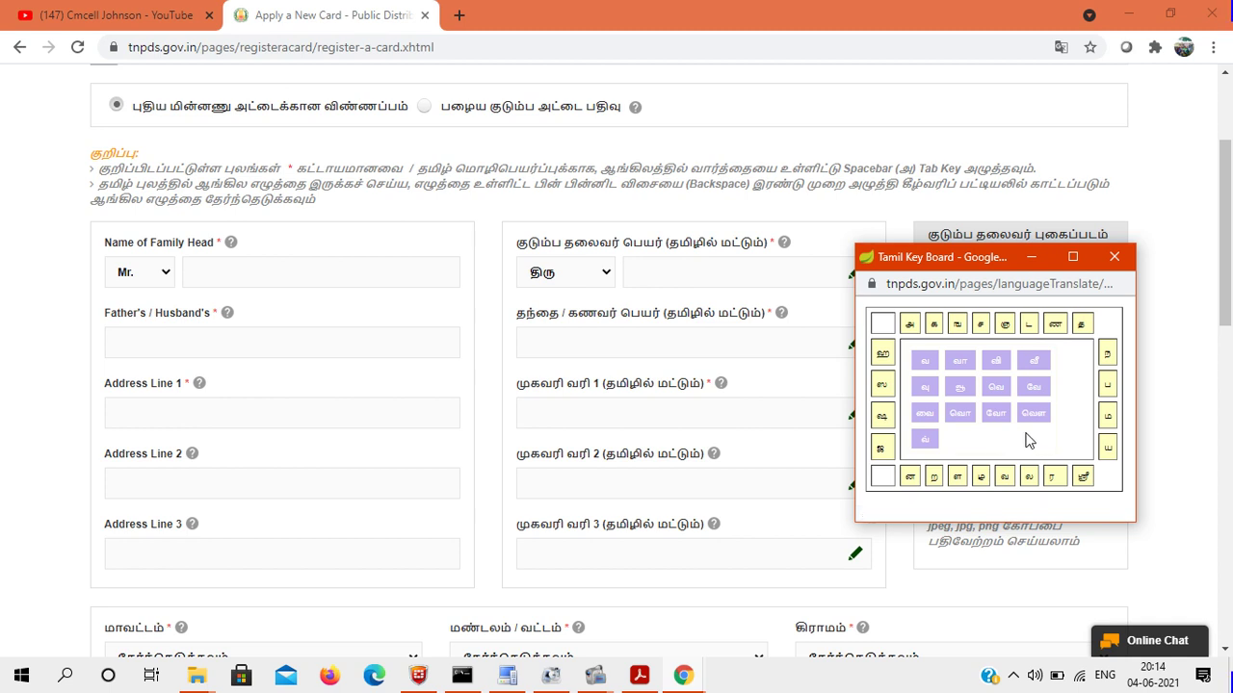
mouse_move(1105, 414)
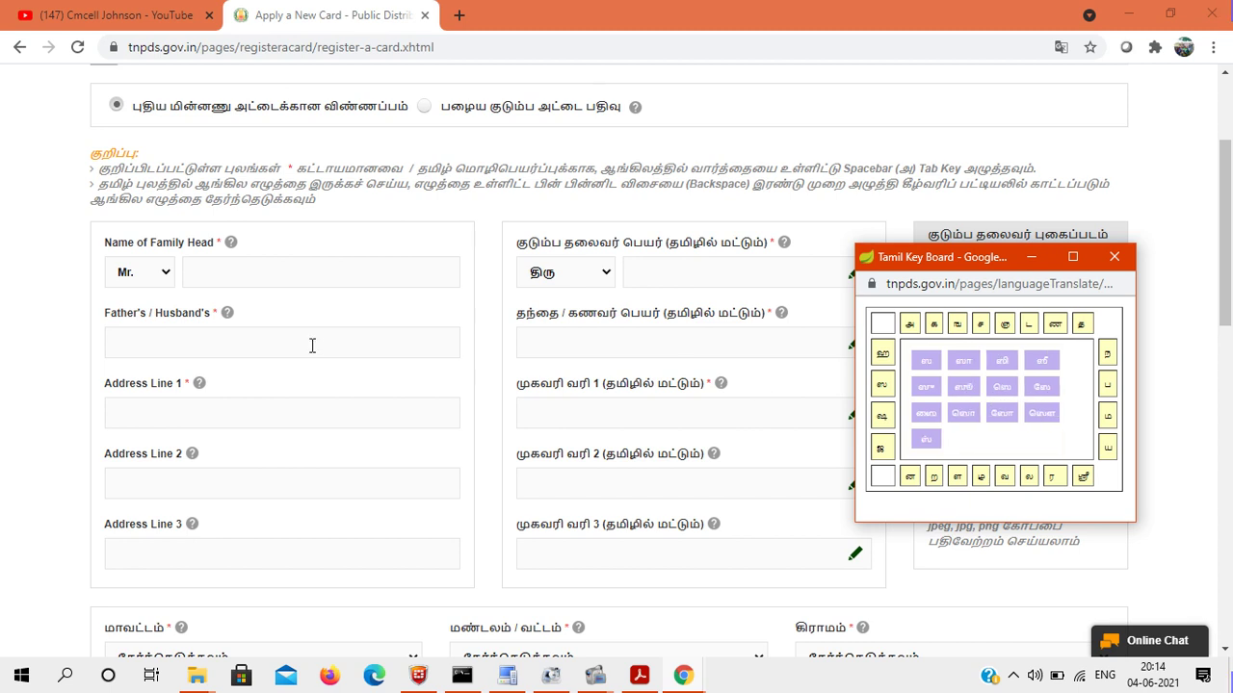
- Look over the father's/husband's name and address line fields, and open the family head's photo upload without choosing a file
left_click(276, 349)
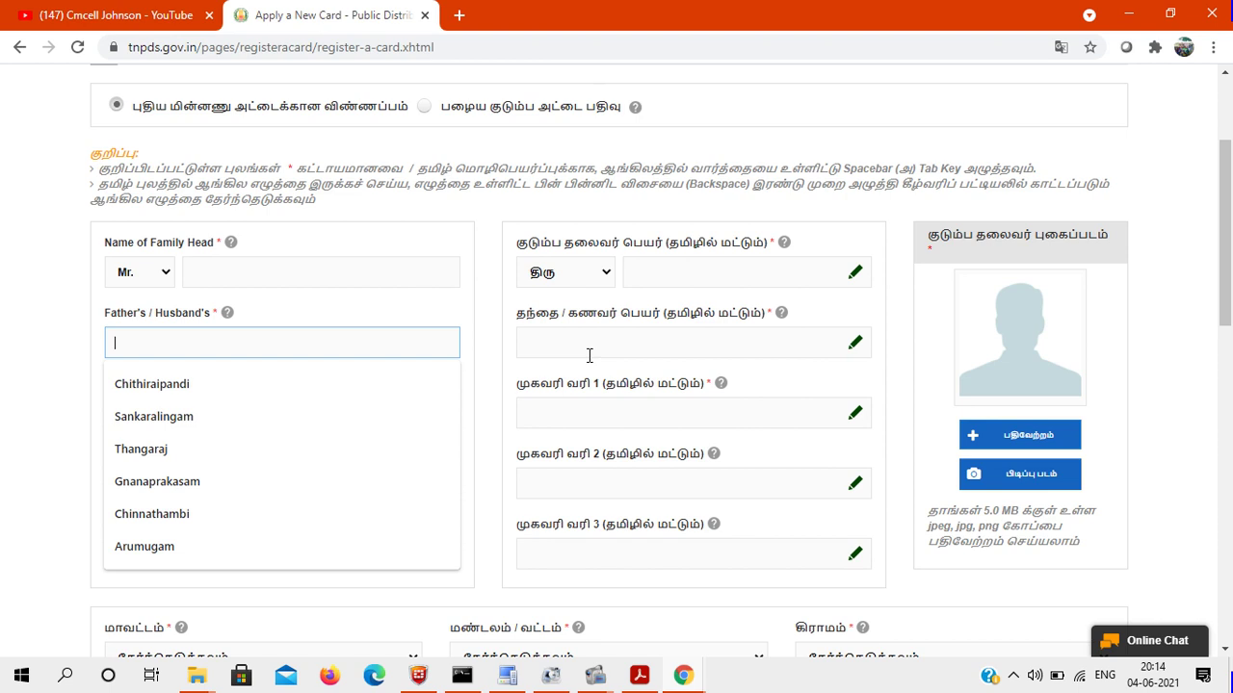
left_click(491, 355)
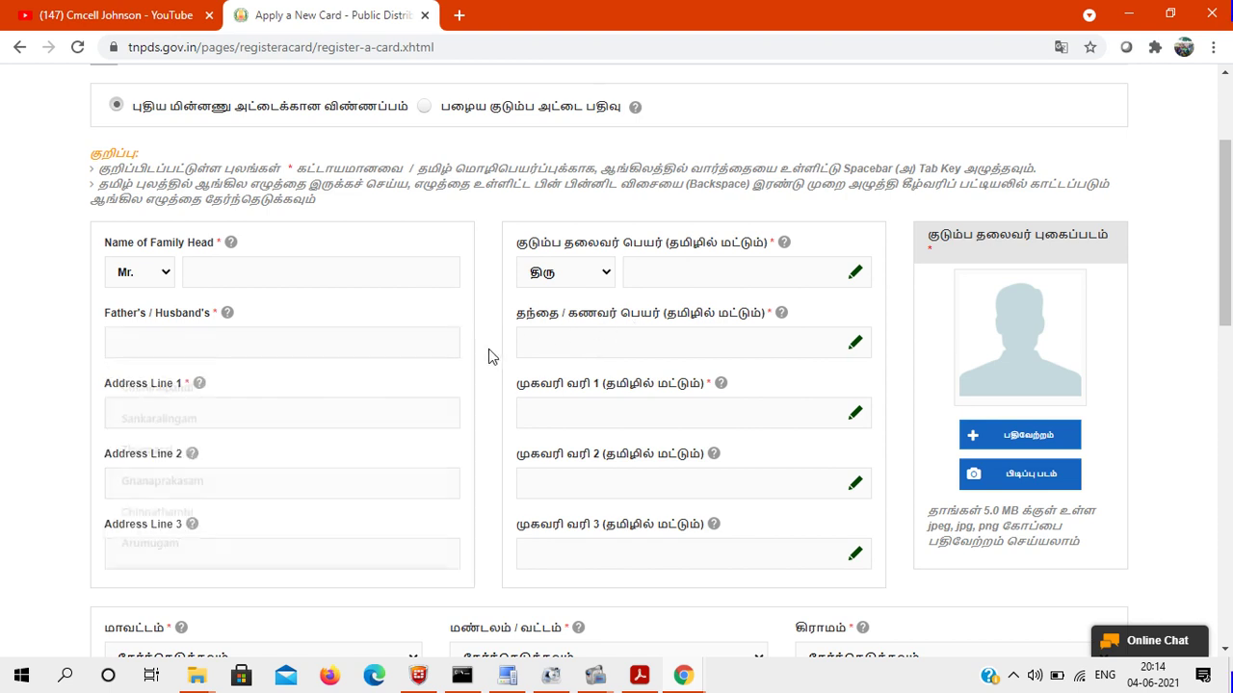
left_click(288, 419)
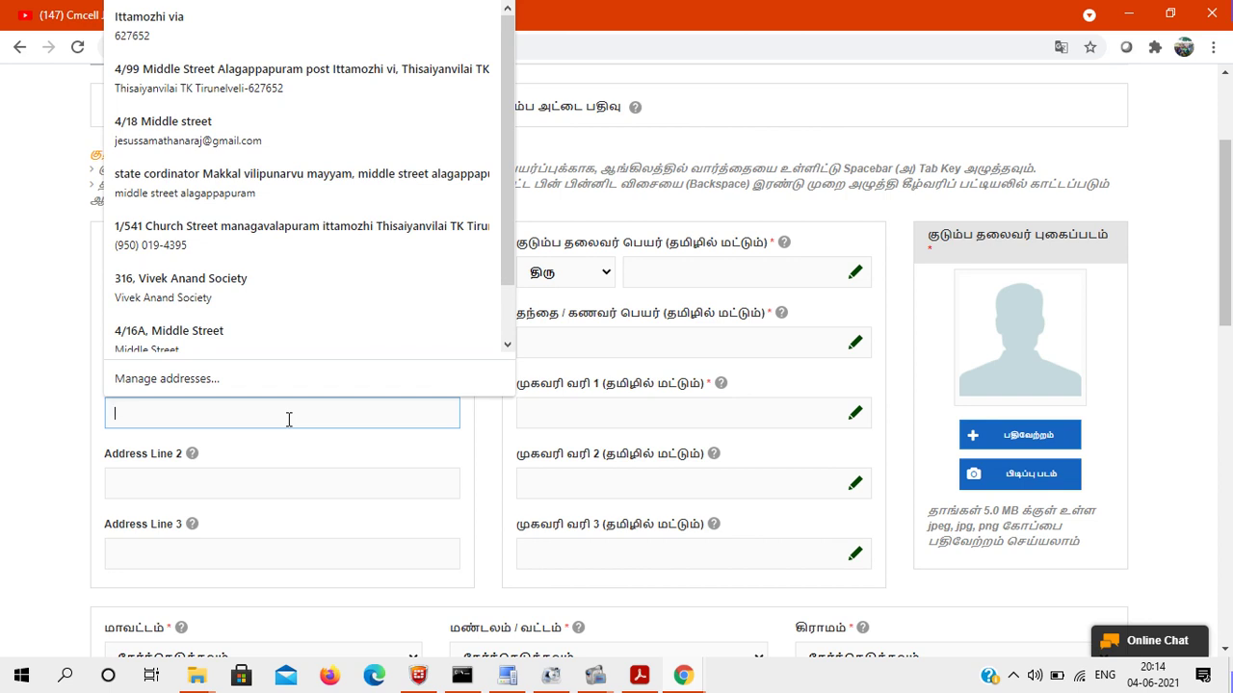
left_click(524, 428)
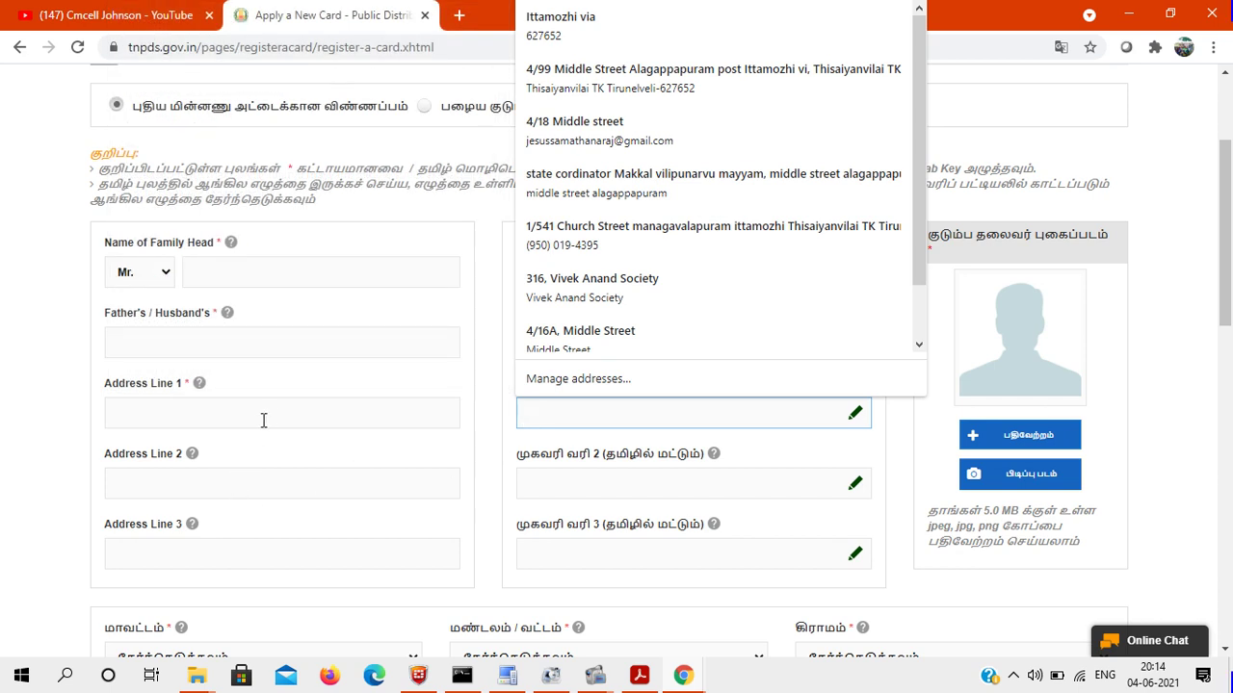
left_click(270, 483)
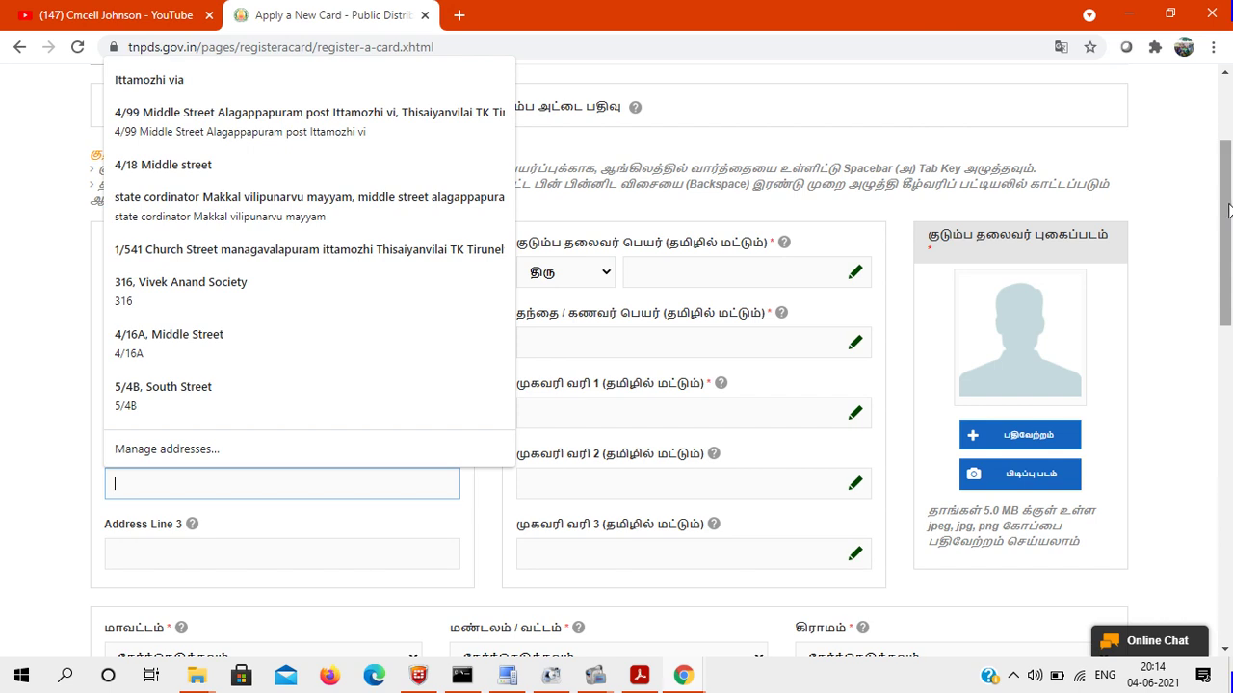
left_click_drag(1227, 211, 1225, 244)
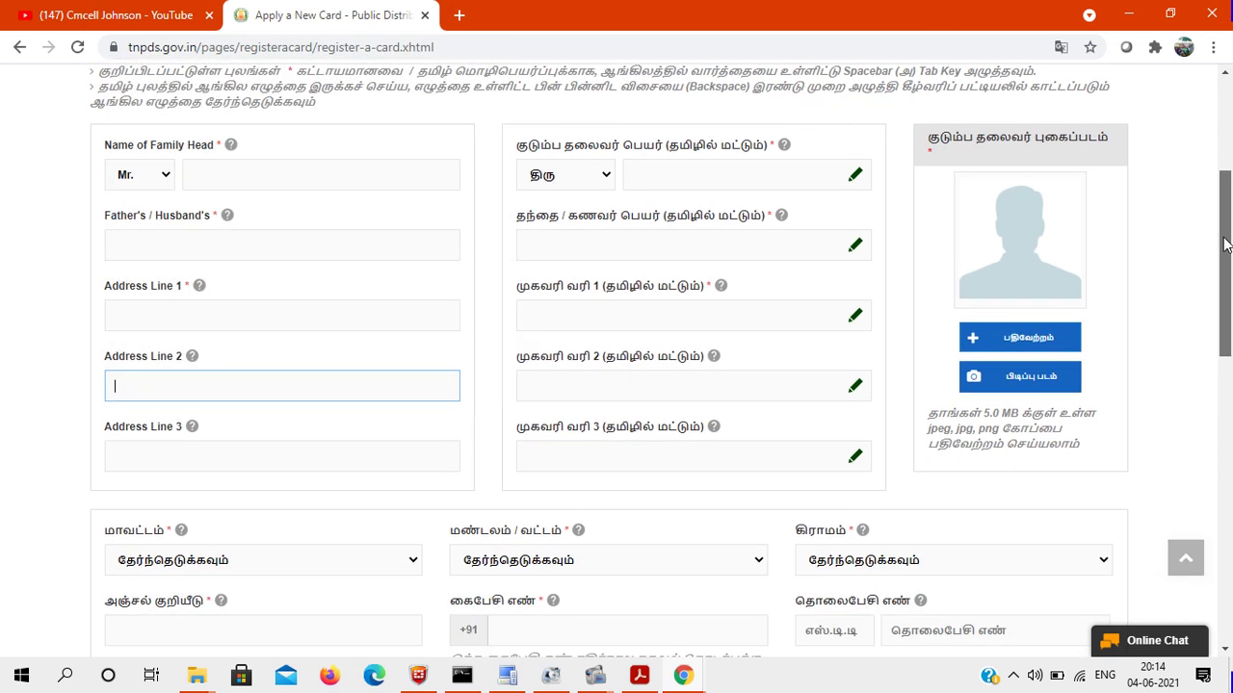
left_click(298, 464)
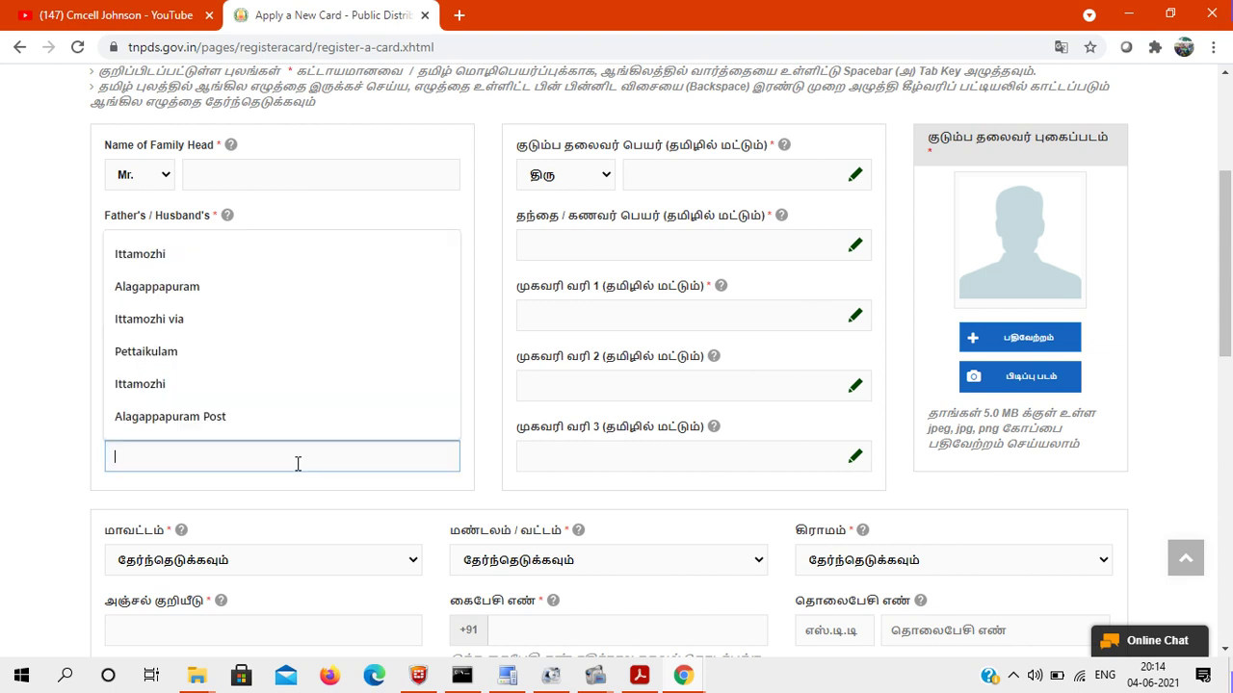
left_click(1036, 343)
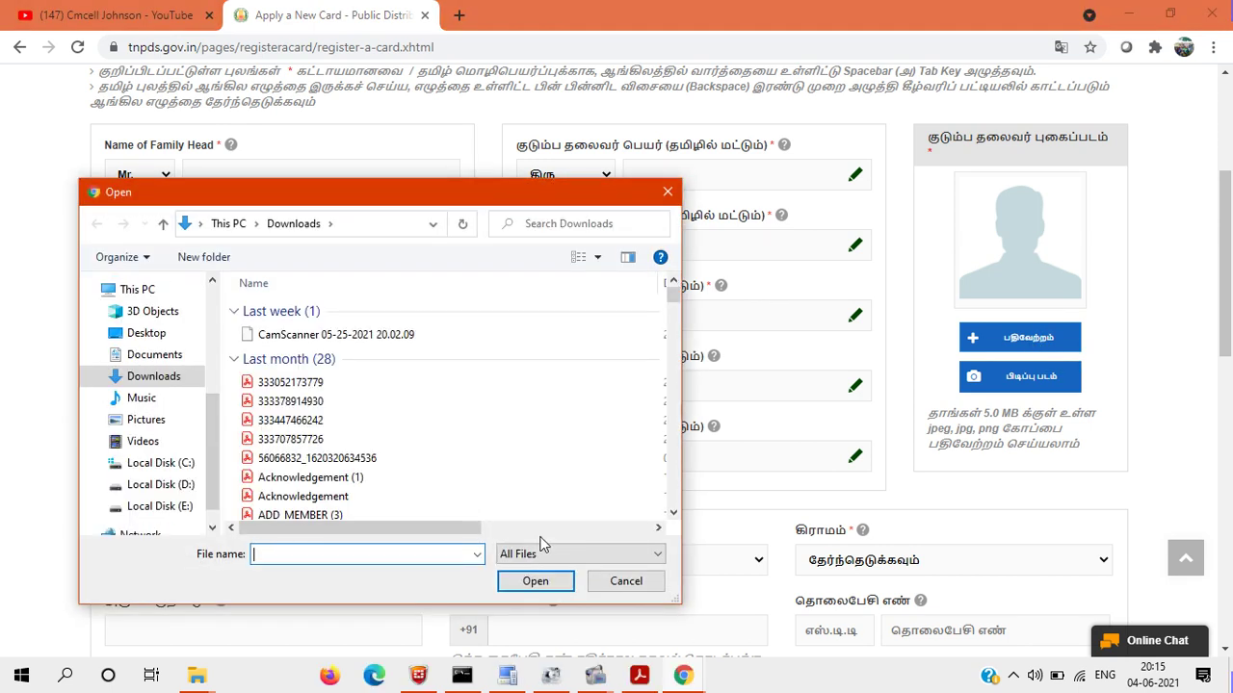
left_click(626, 581)
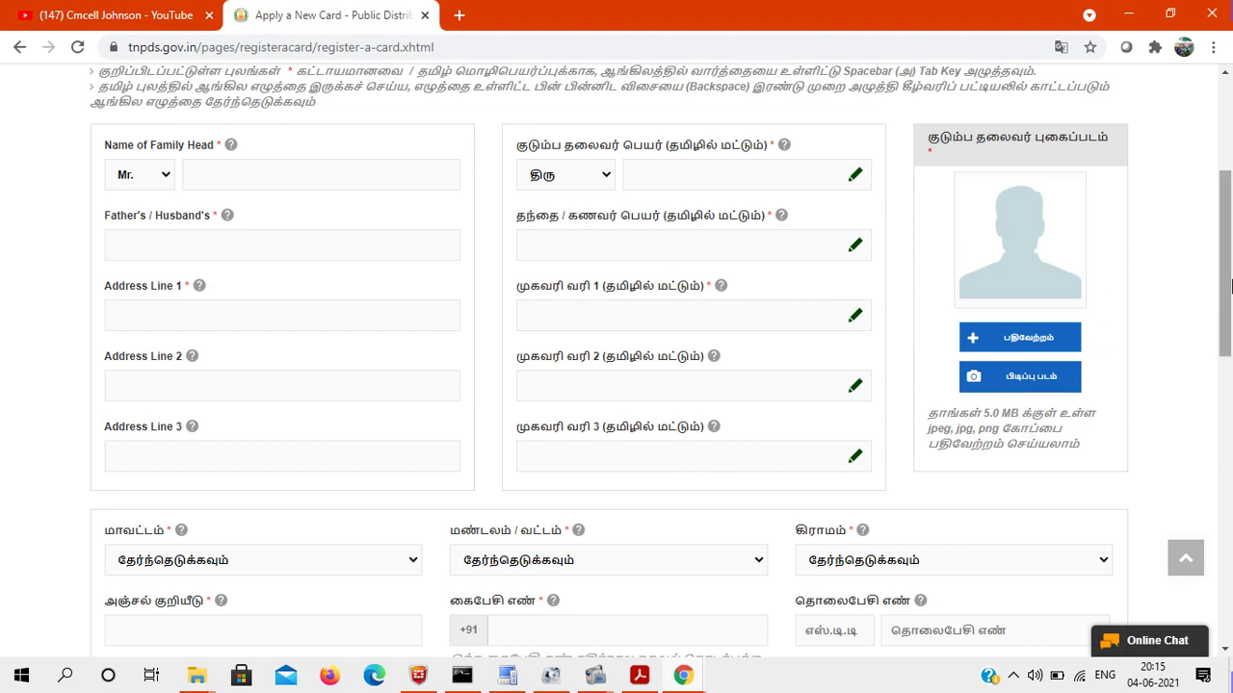
- Set the district to Tirunelveli, the taluk to Thisaiyanvilai(Tk) and the village to Azhagappapuram, leaving the mobile number empty
left_click_drag(1231, 286, 1231, 372)
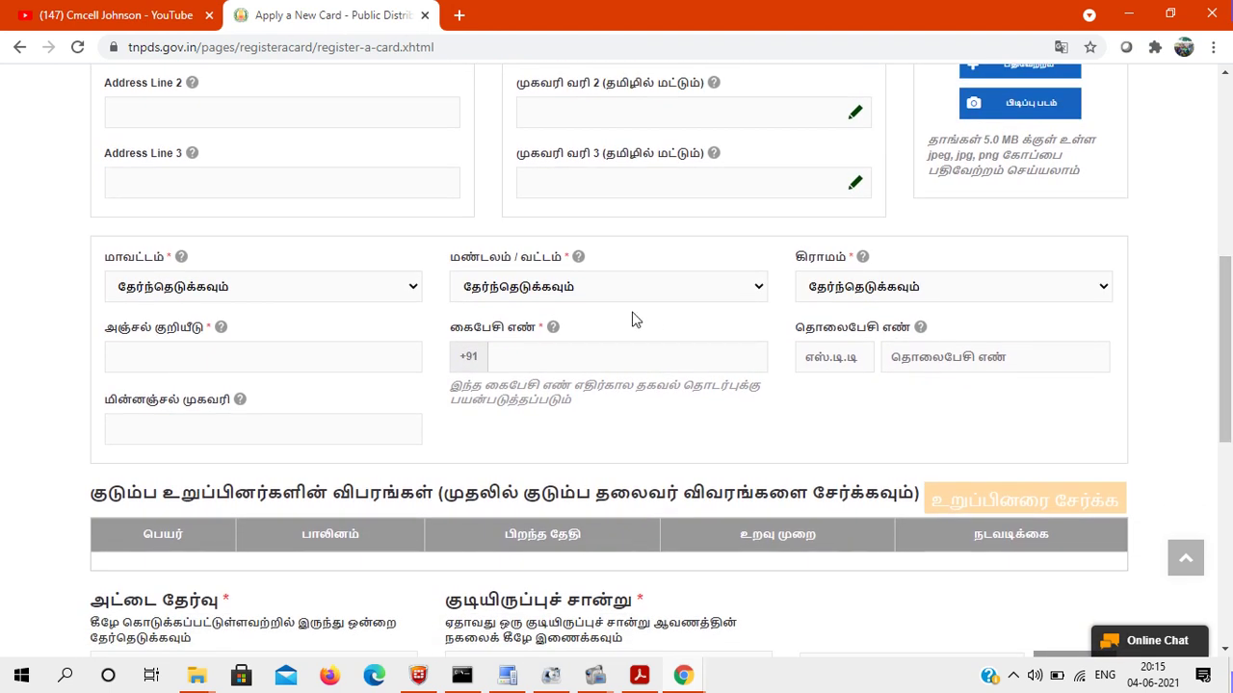
left_click(361, 297)
left_click_drag(414, 362, 430, 487)
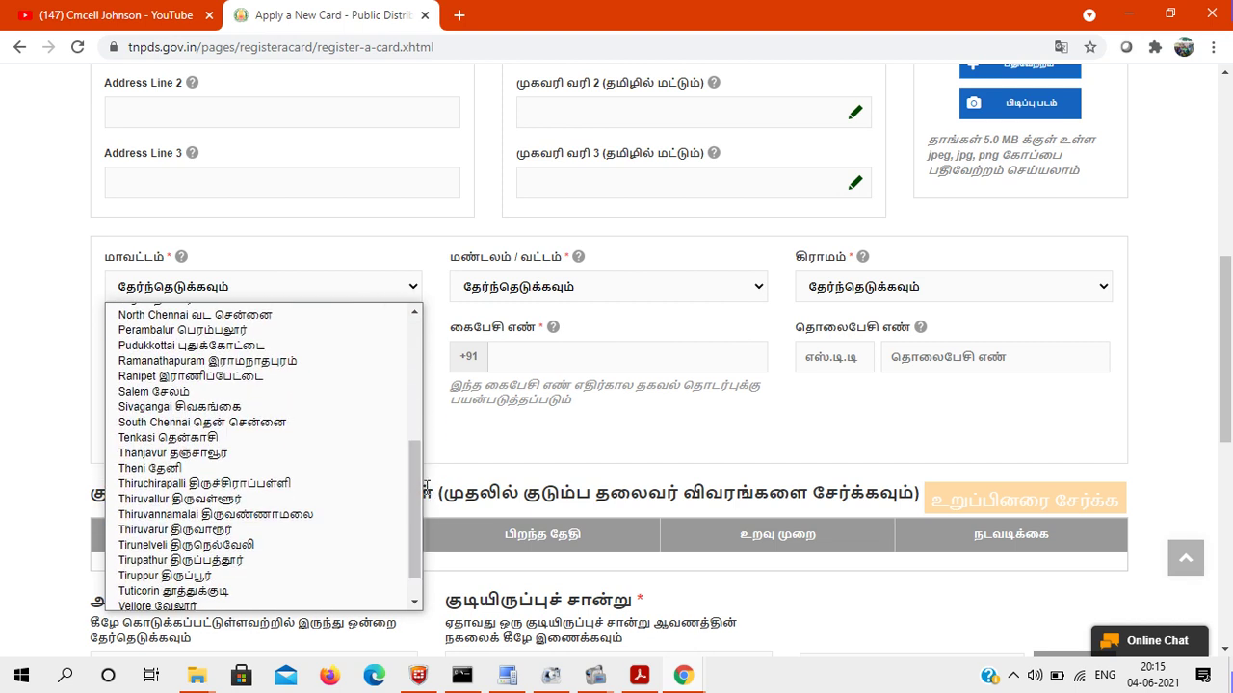
left_click(341, 545)
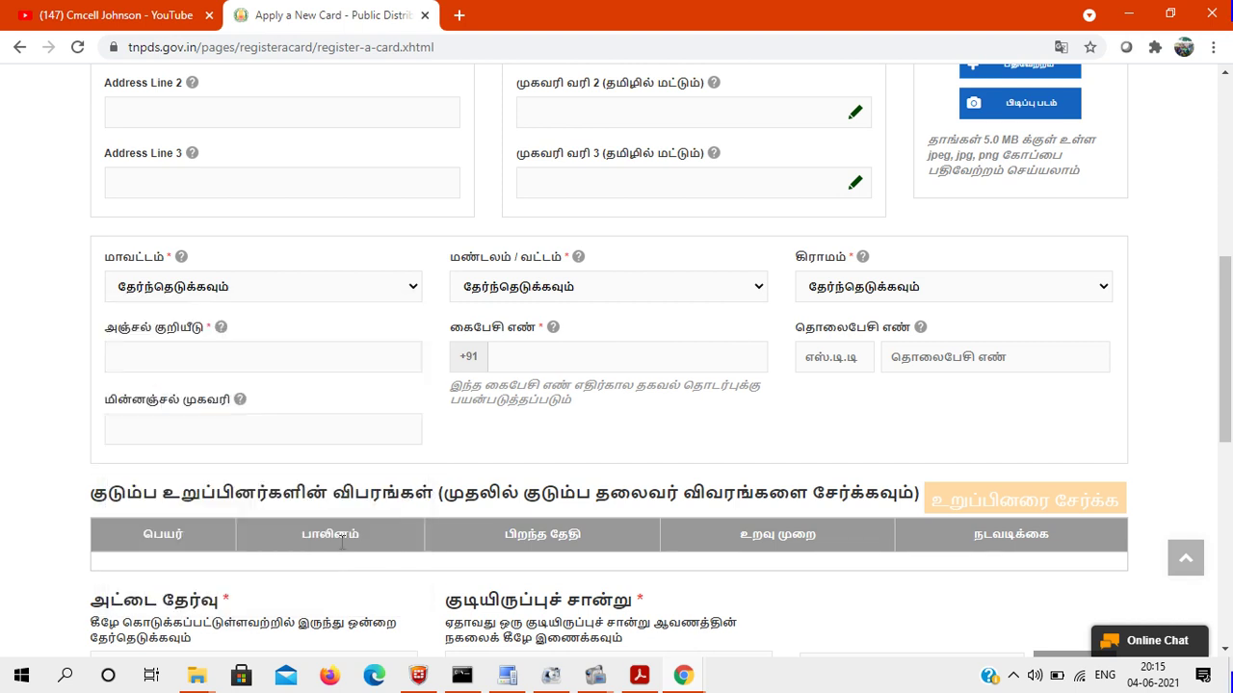
left_click(562, 291)
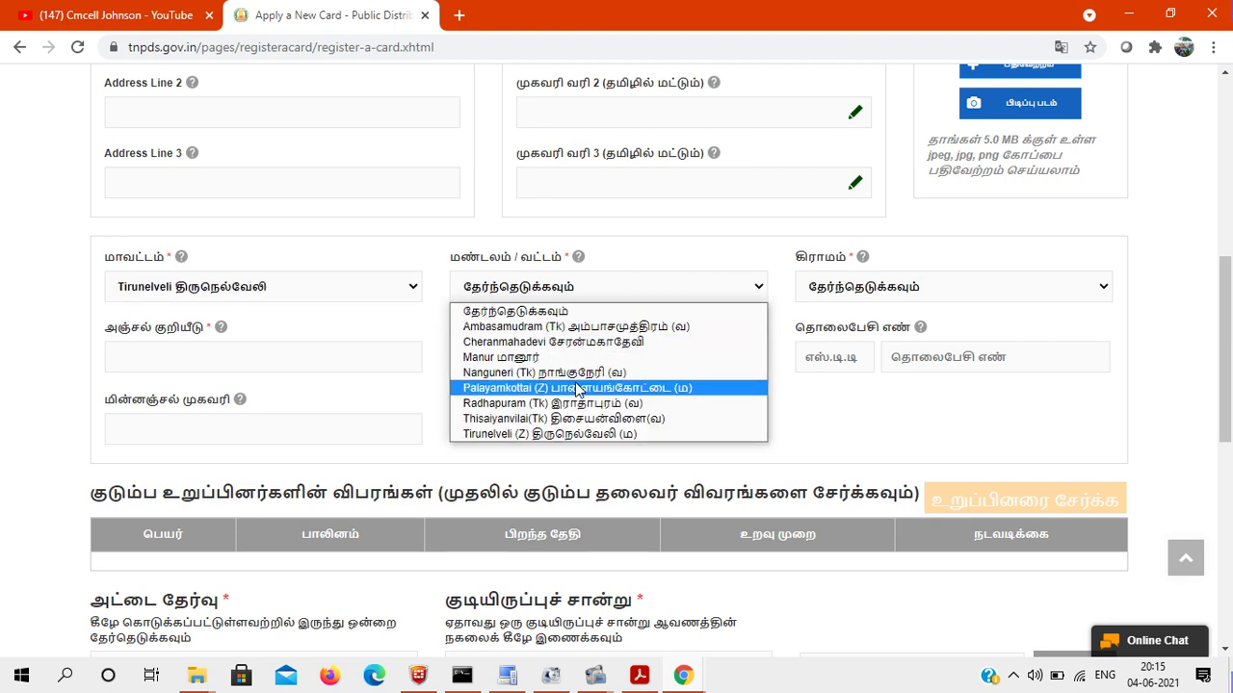
left_click(578, 418)
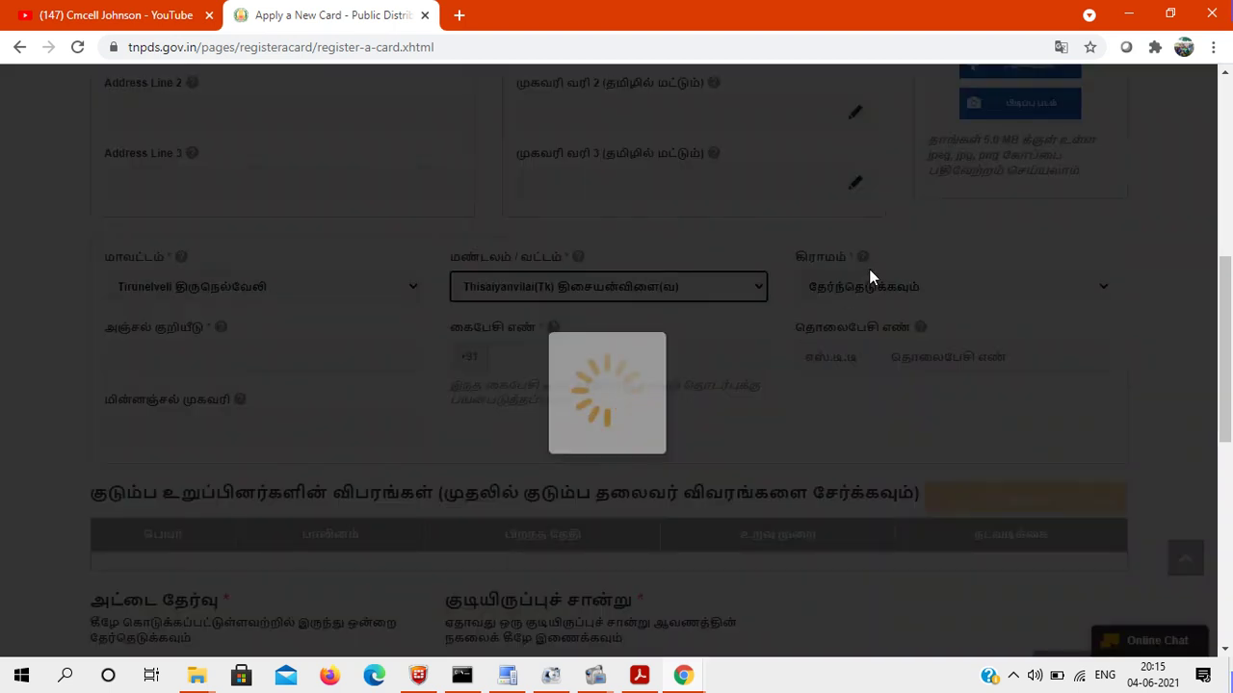
left_click(859, 289)
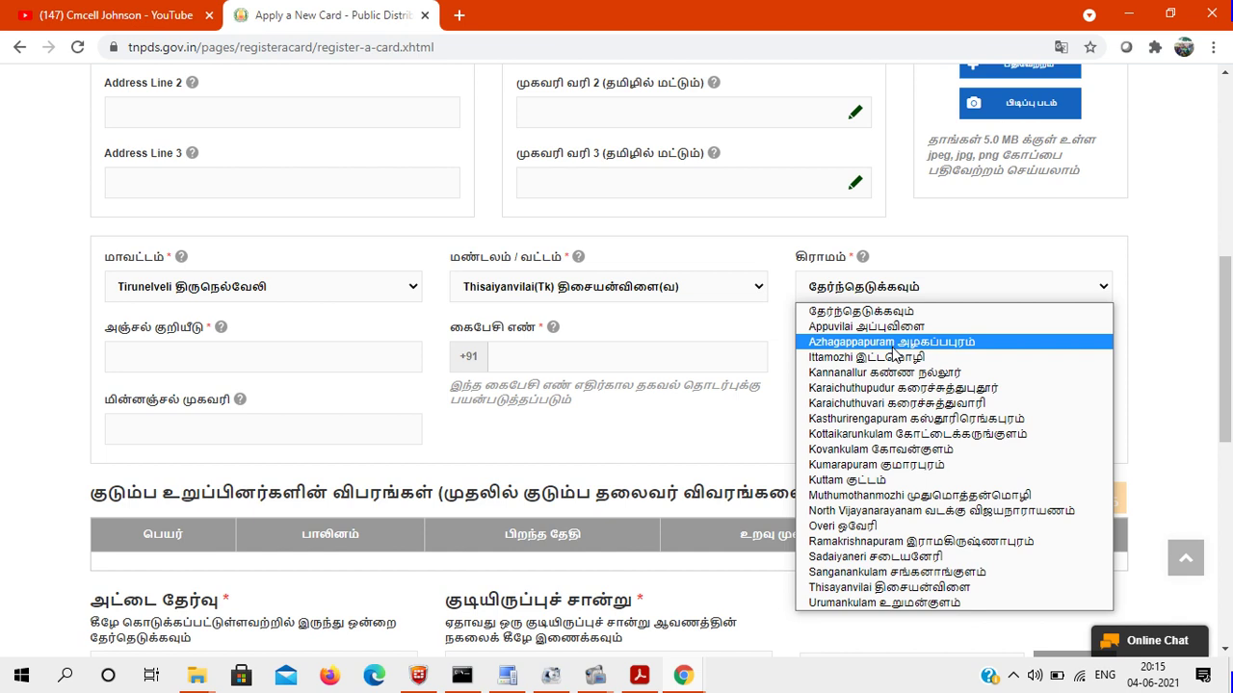
left_click(893, 346)
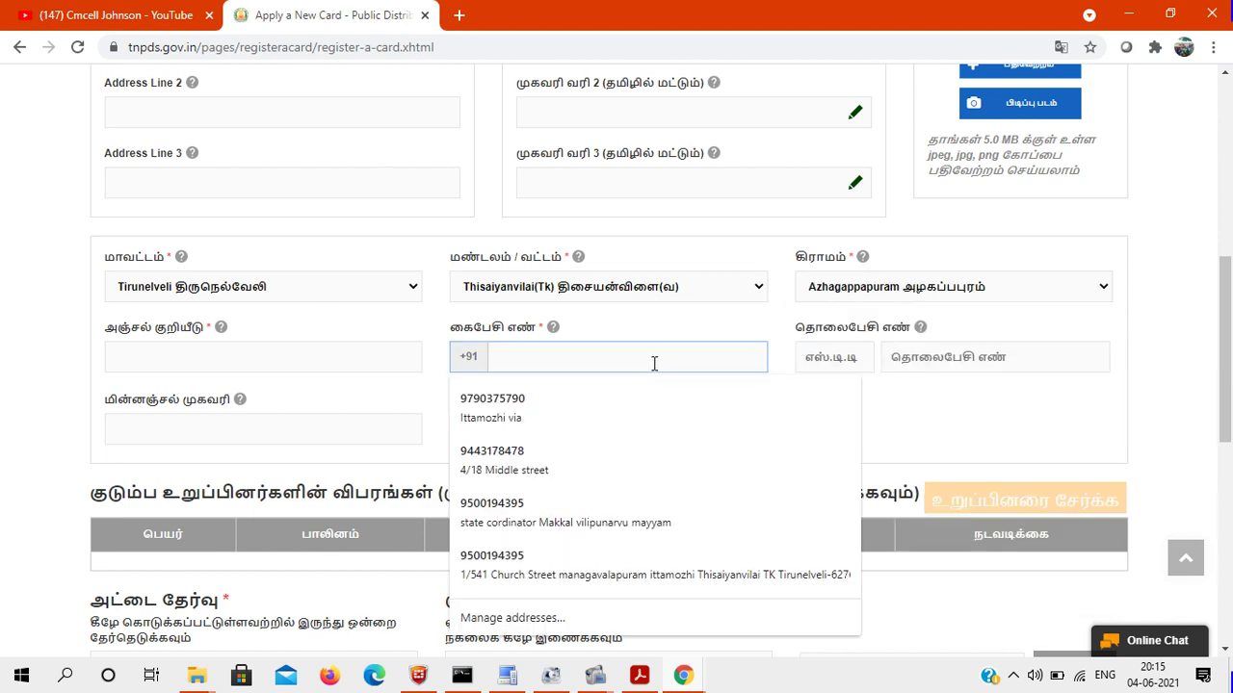
left_click(641, 316)
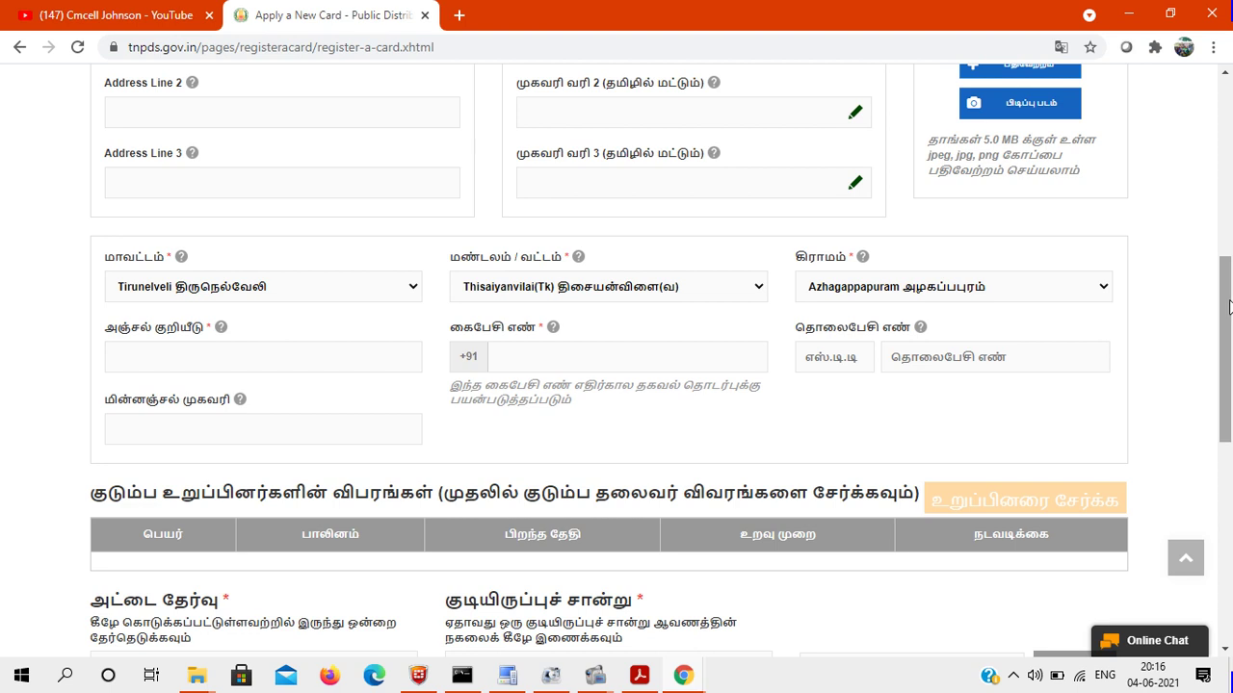
- Choose Rice Card as the card type and view the accepted residence proof documents without selecting one
scroll(929, 286, "down", 3)
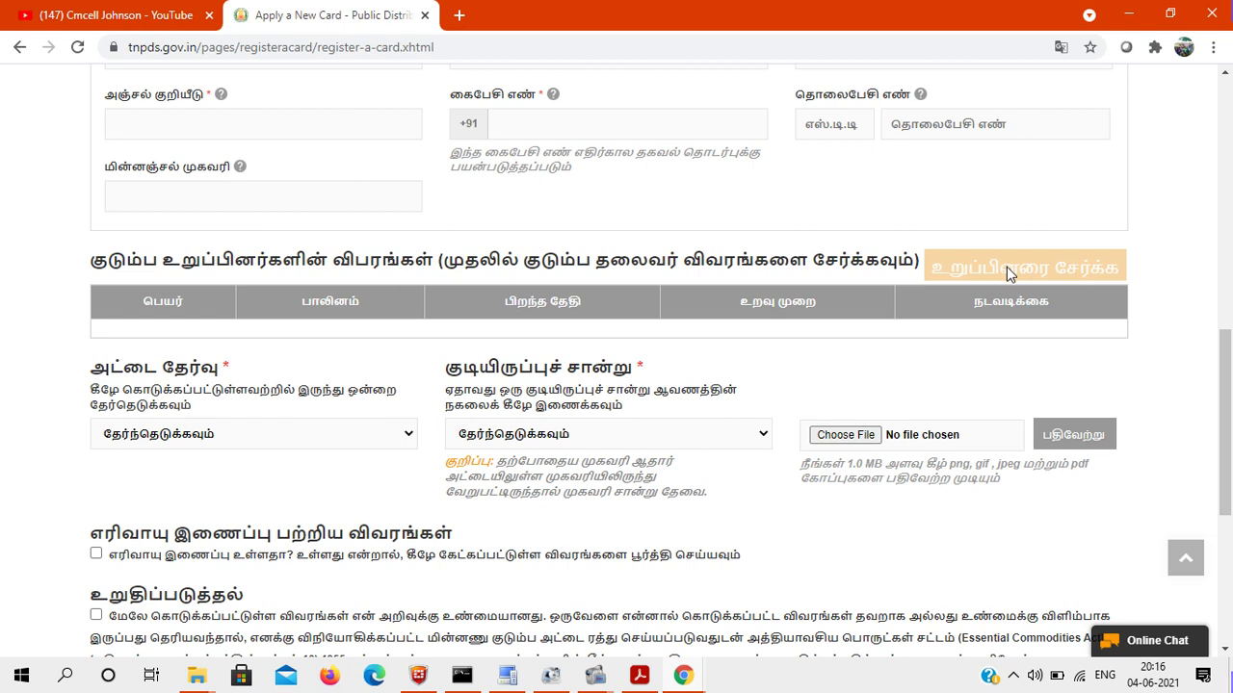
left_click(284, 434)
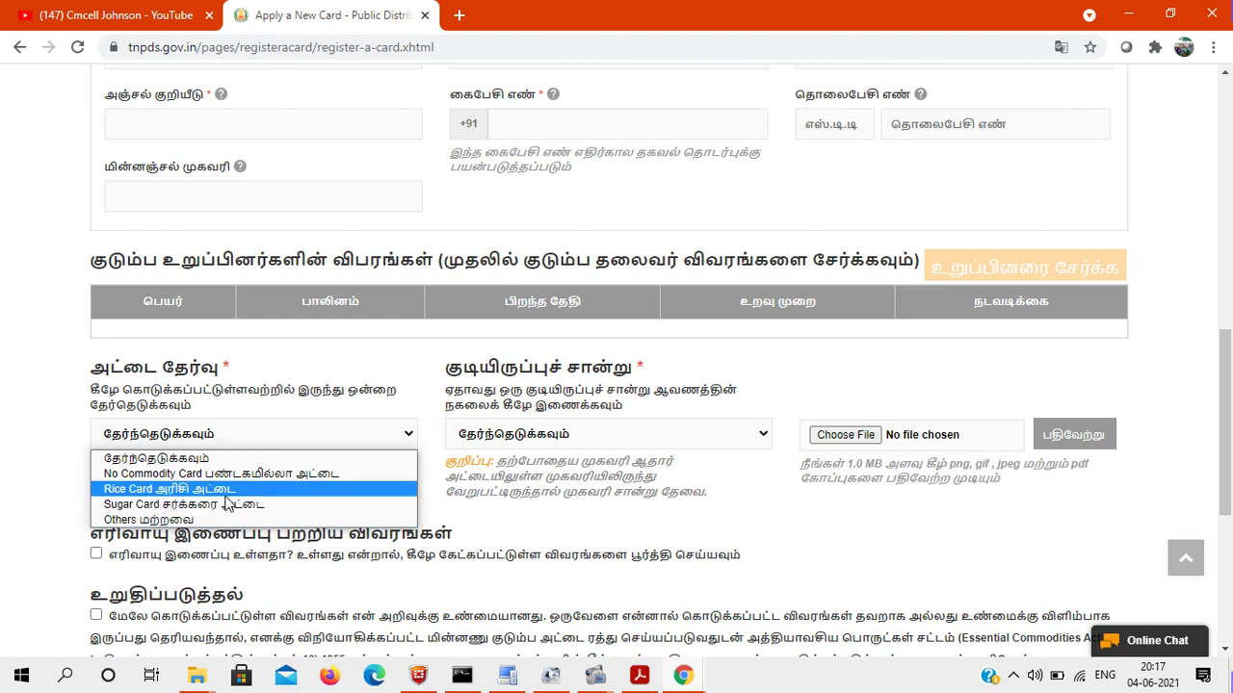
left_click(236, 489)
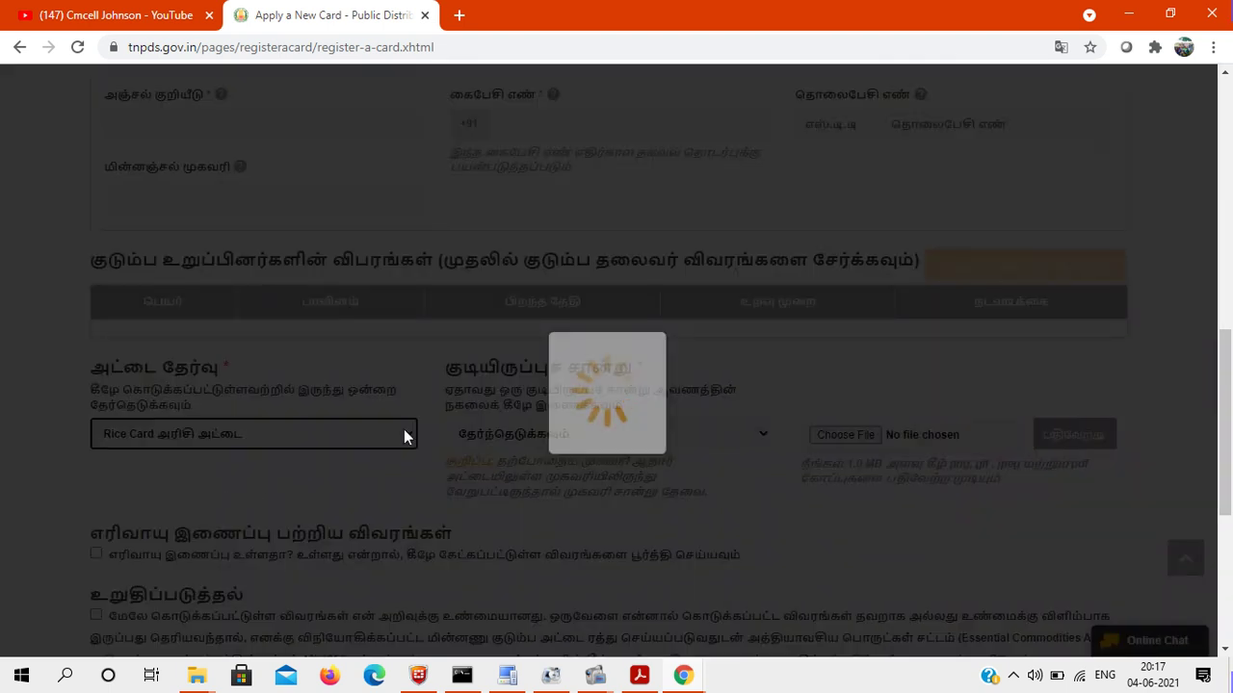
left_click(597, 443)
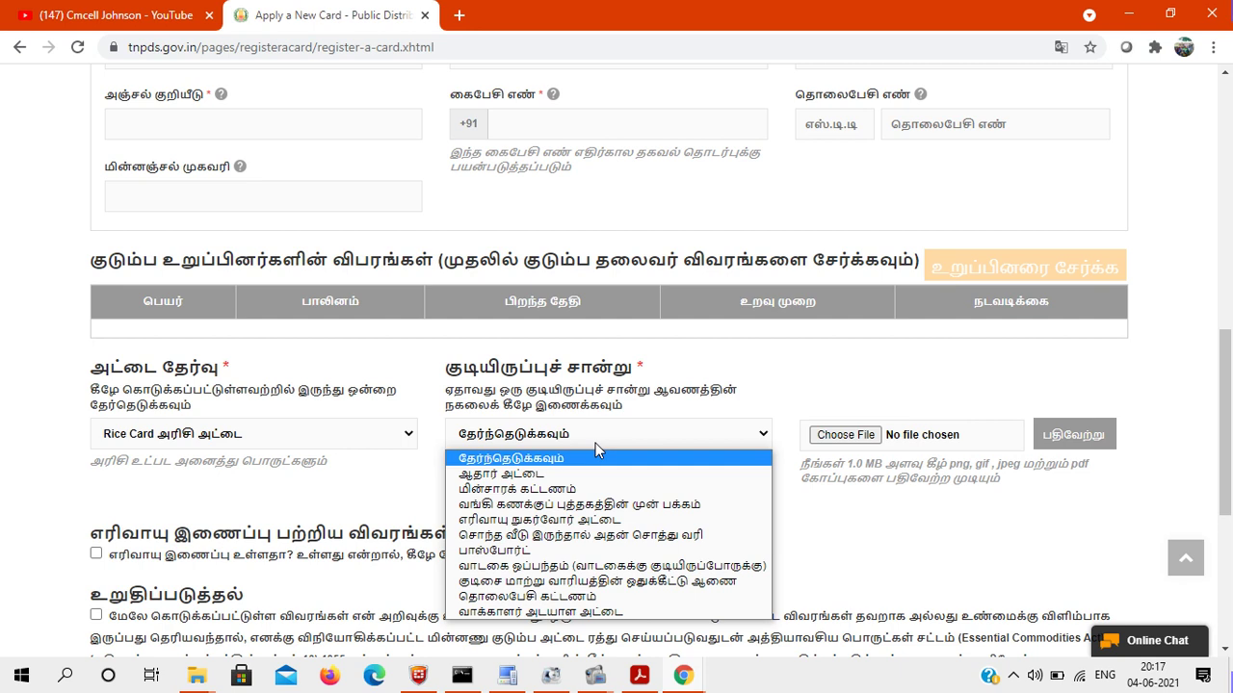
left_click(877, 482)
- Mark that the household has a gas connection so its details can be filled in
left_click_drag(1229, 427, 1218, 499)
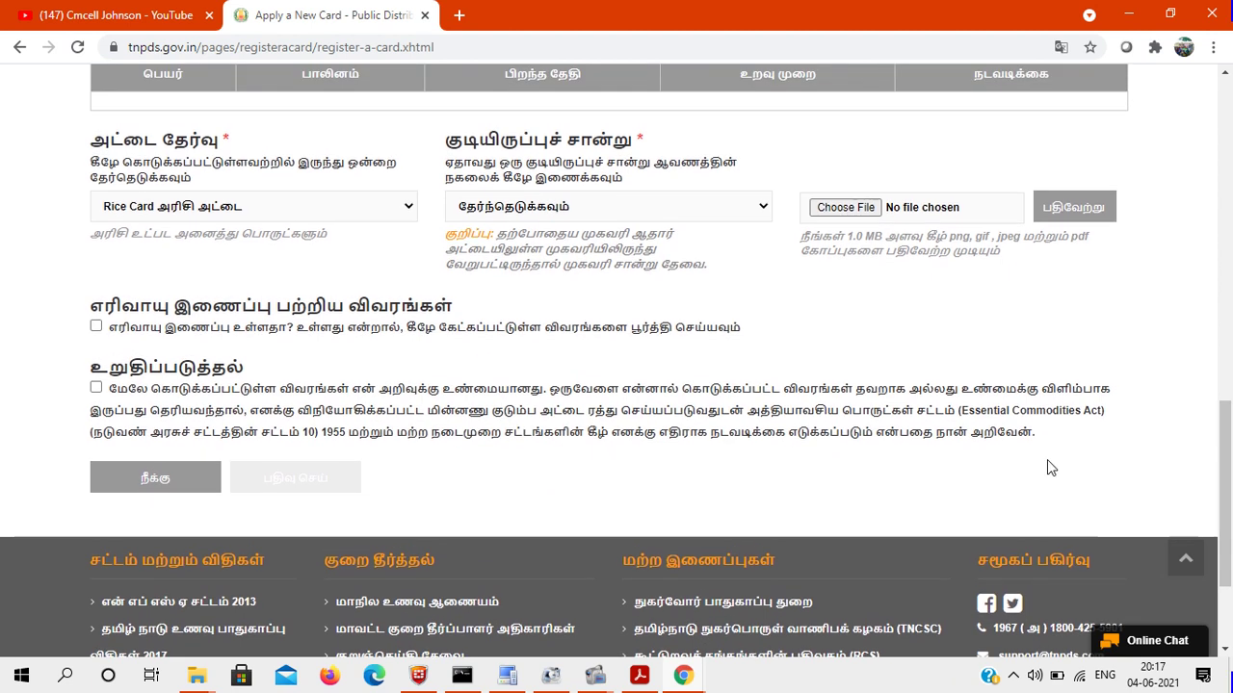
left_click(96, 328)
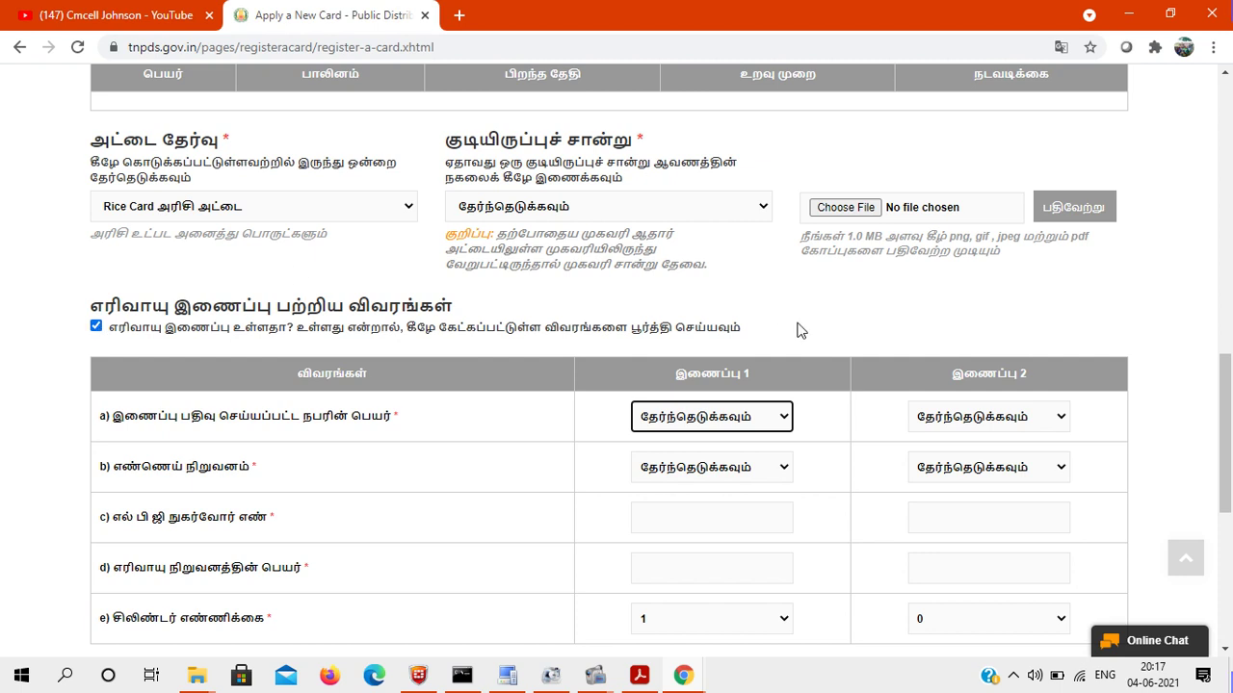
- Look over the registered name, oil company and cylinder count options for the first gas connection, leaving them unchanged
scroll(1230, 387, "down", 2)
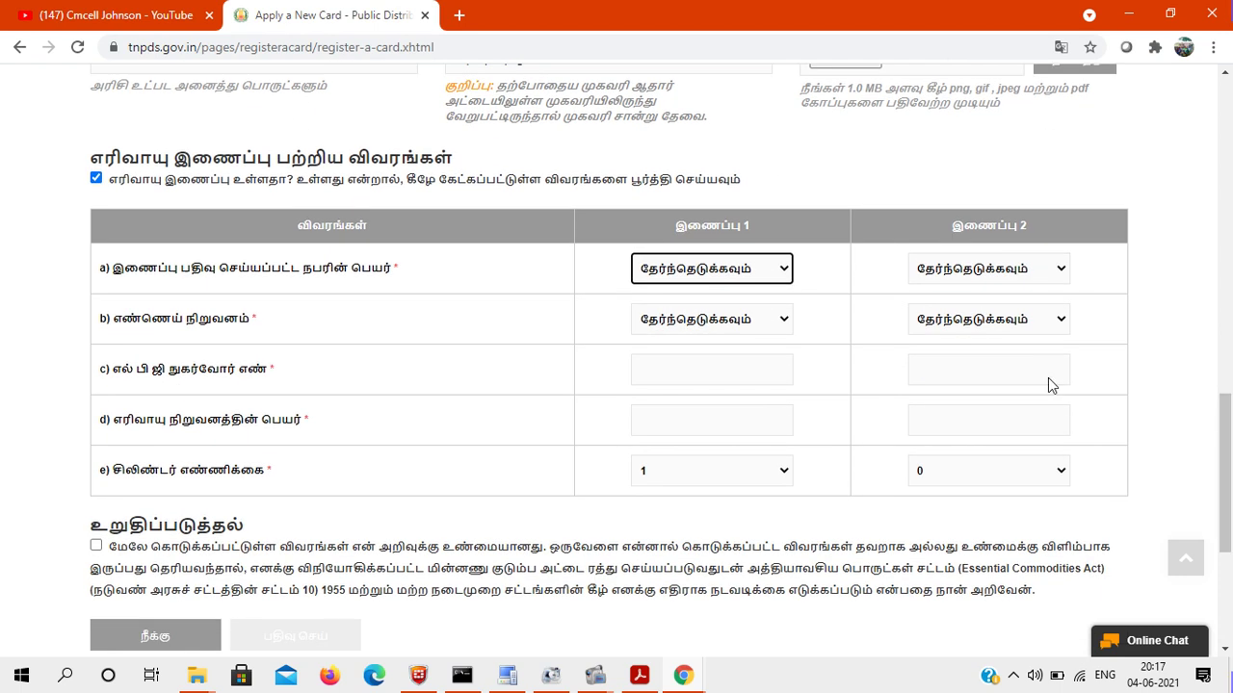
left_click(715, 278)
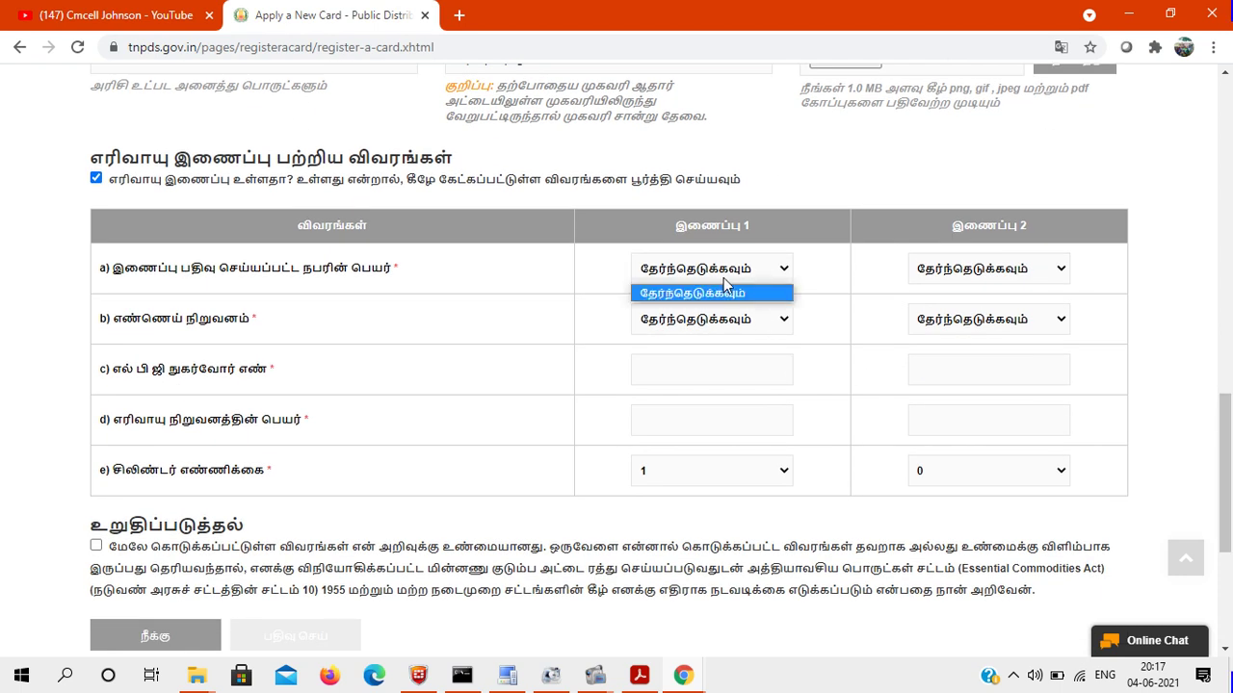
left_click(723, 277)
left_click(745, 310)
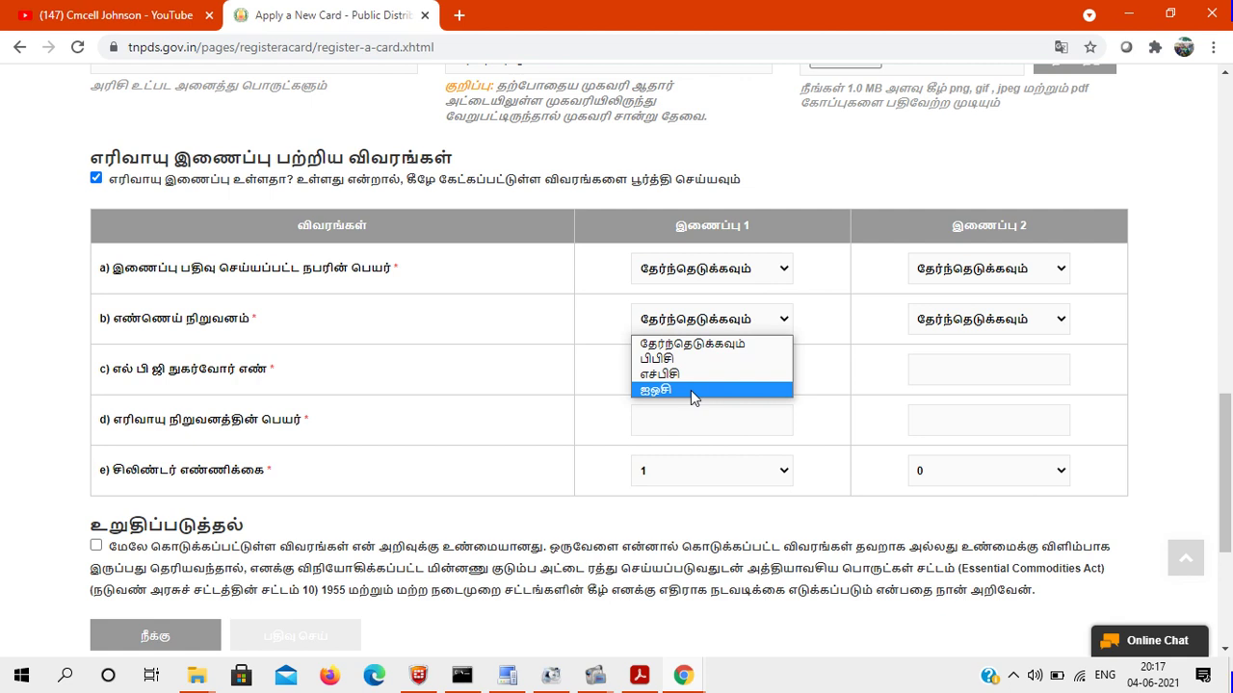
left_click(606, 378)
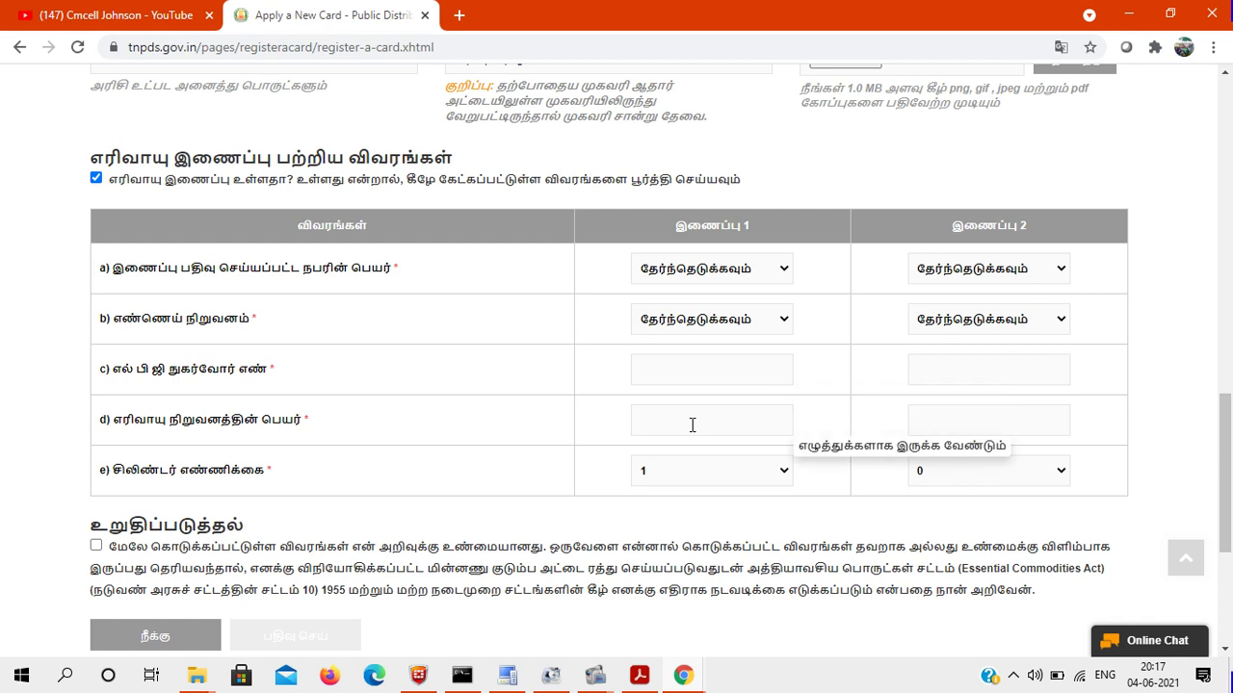
left_click(693, 474)
left_click(696, 480)
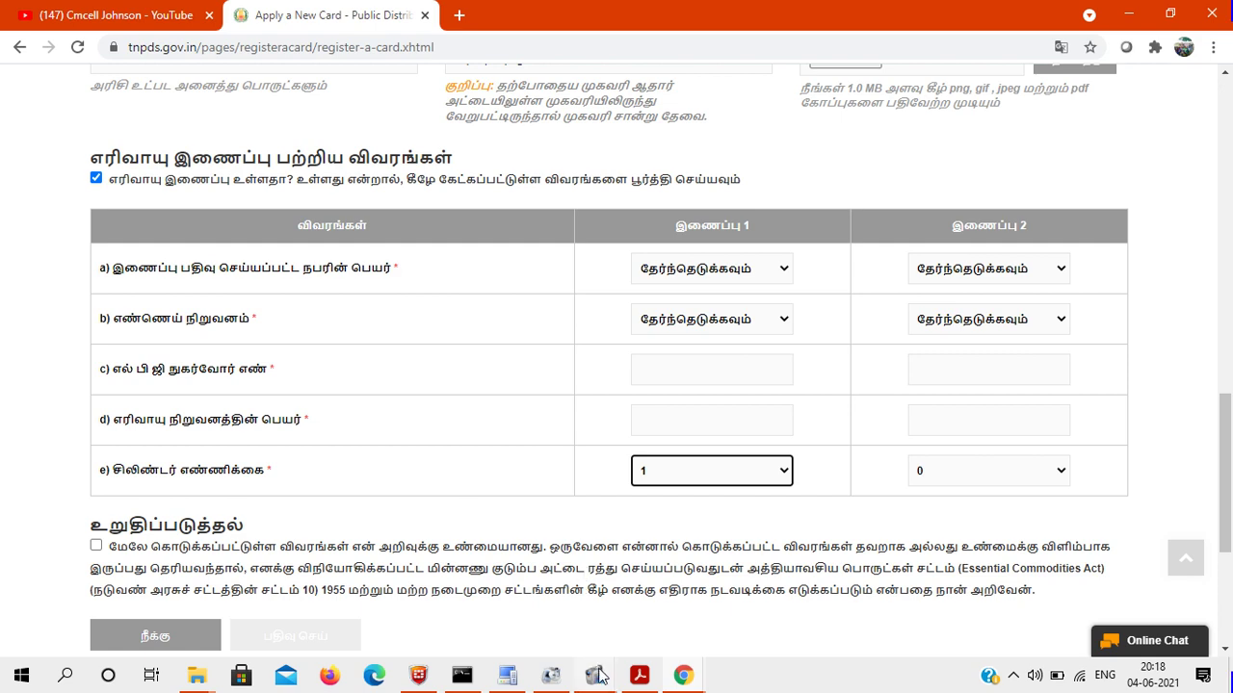
left_click(576, 588)
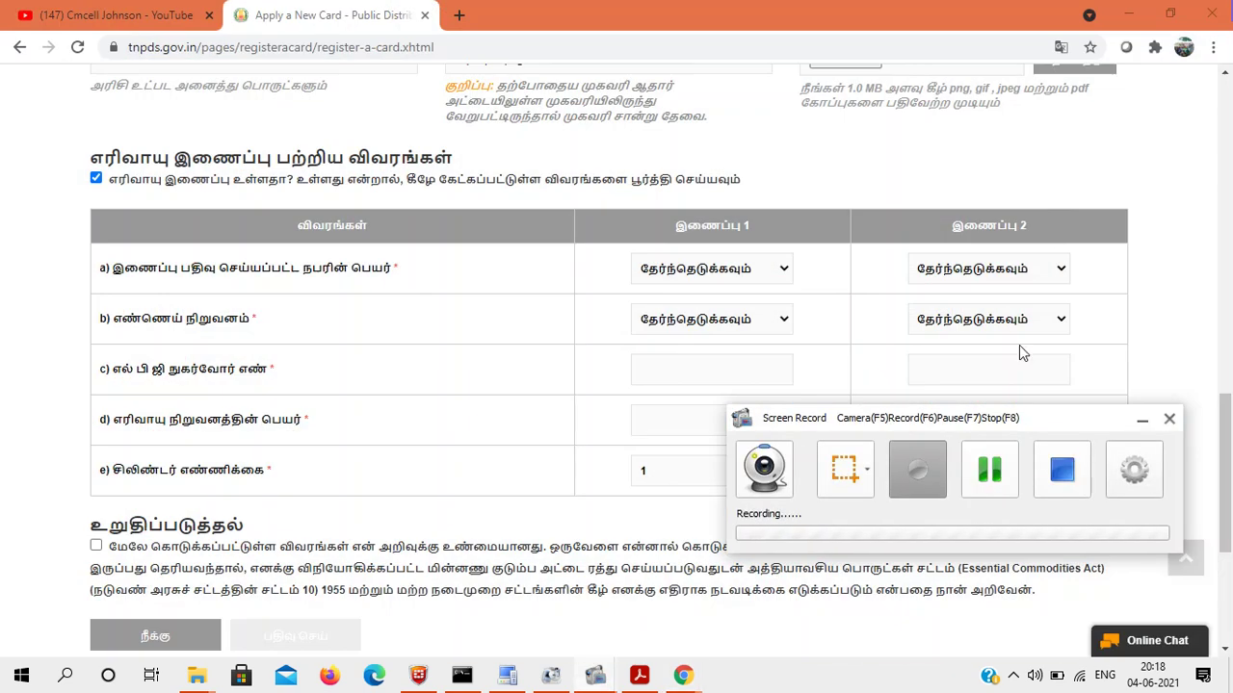
key("F7")
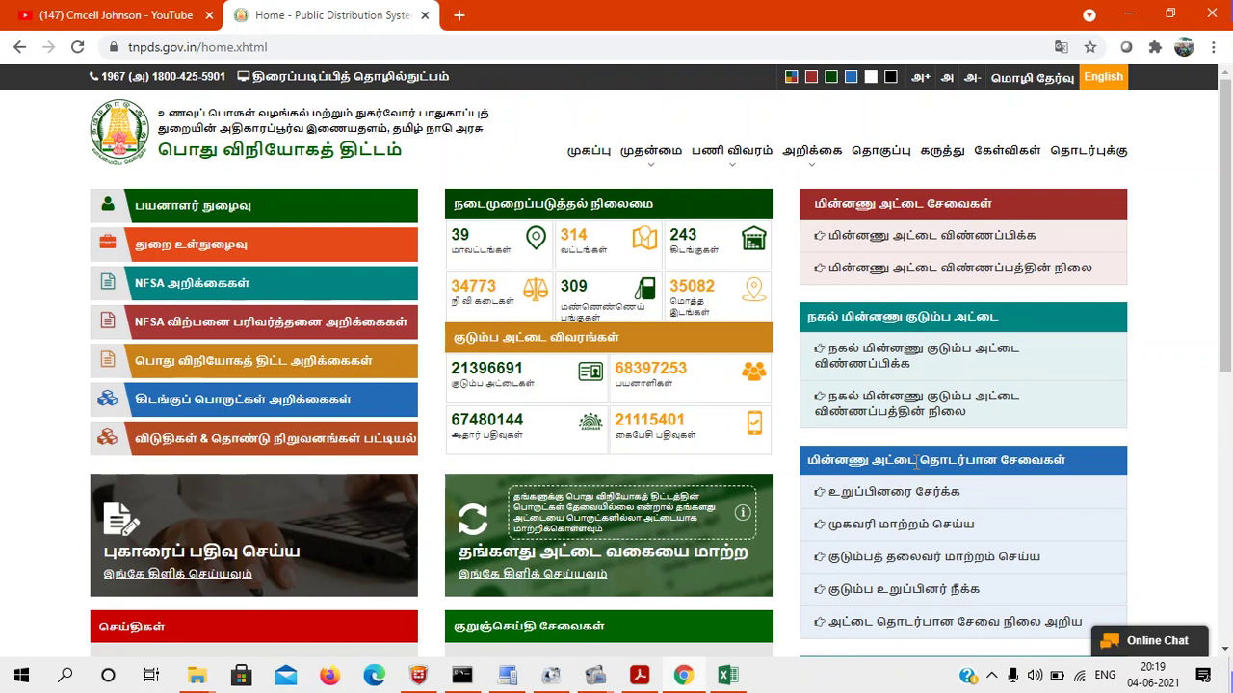
- Open the smart card application status page from the home page and submit the application's reference number to look up its status
left_click(888, 282)
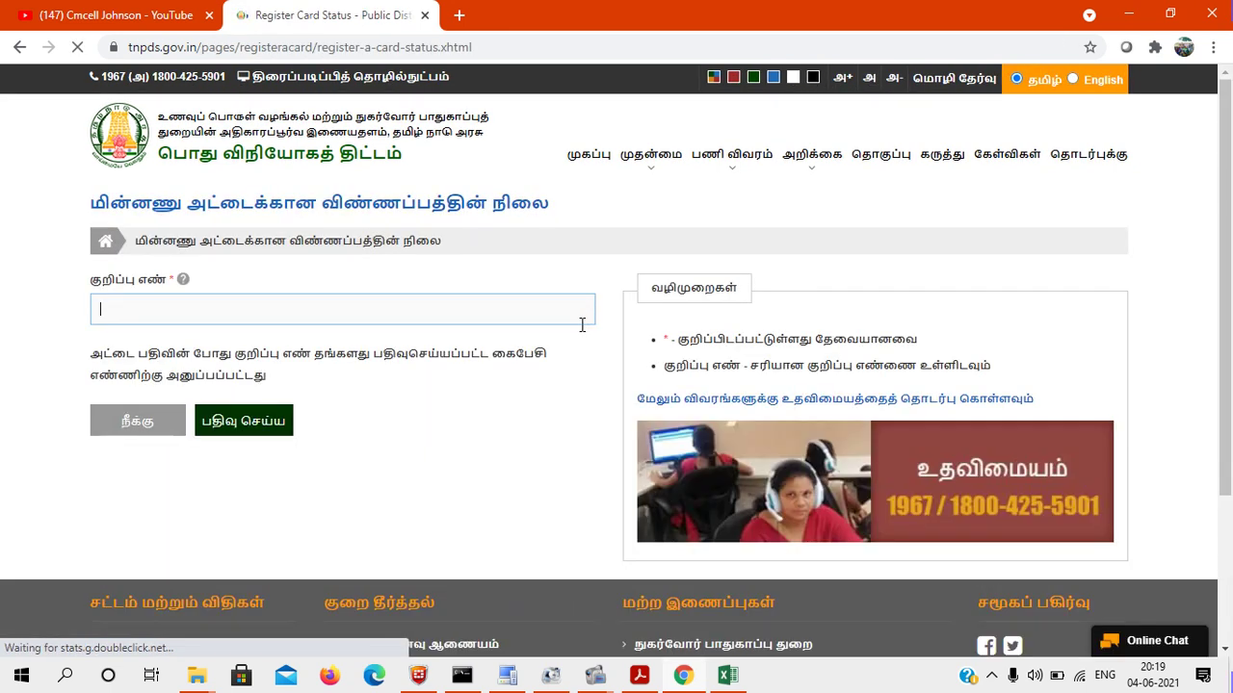
left_click(466, 312)
key("ctrl+v")
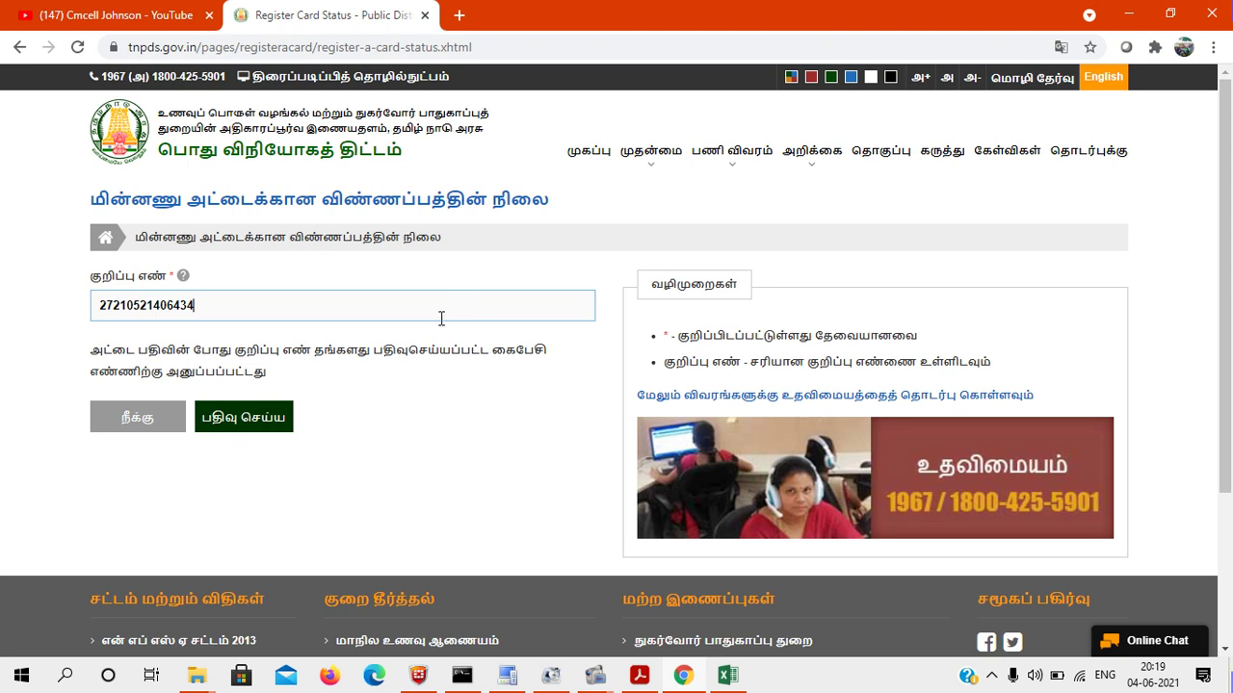
left_click(268, 421)
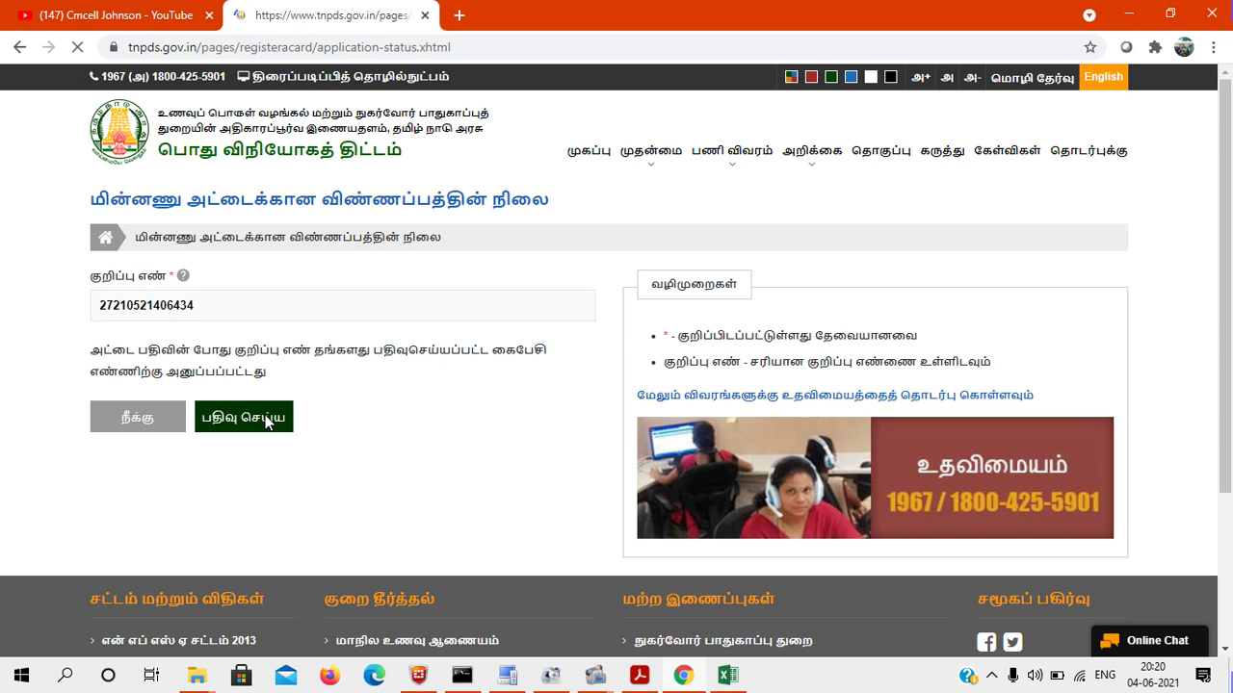